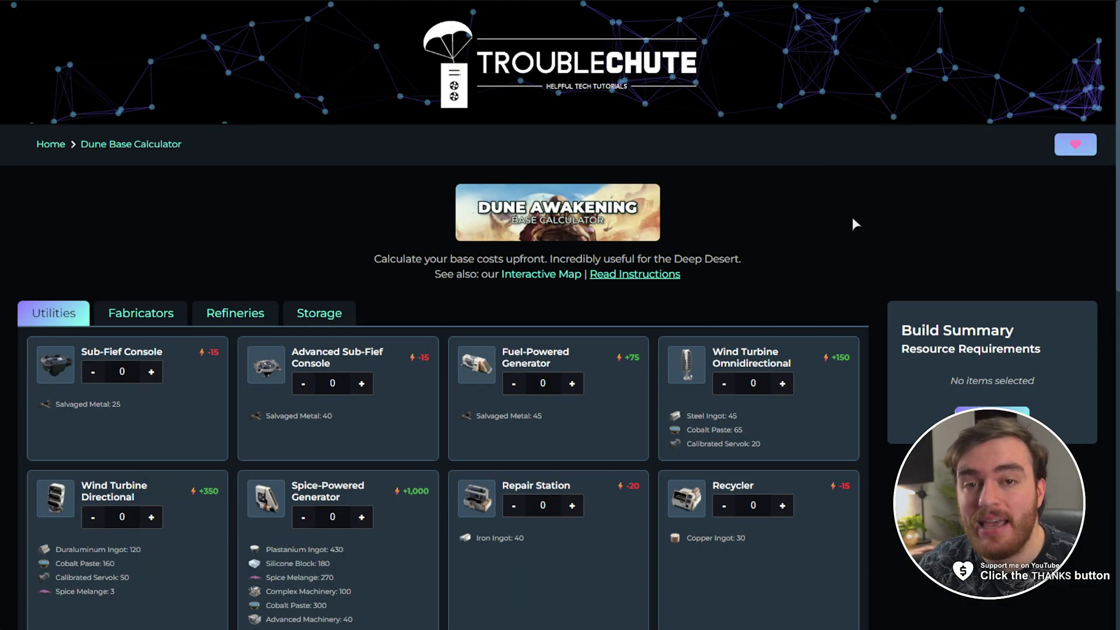
Add an Advanced Sub-Fief Console, four Fuel-Powered Generators and a Pentashield Surface Horizontal.
scroll(853, 219, down, 1)
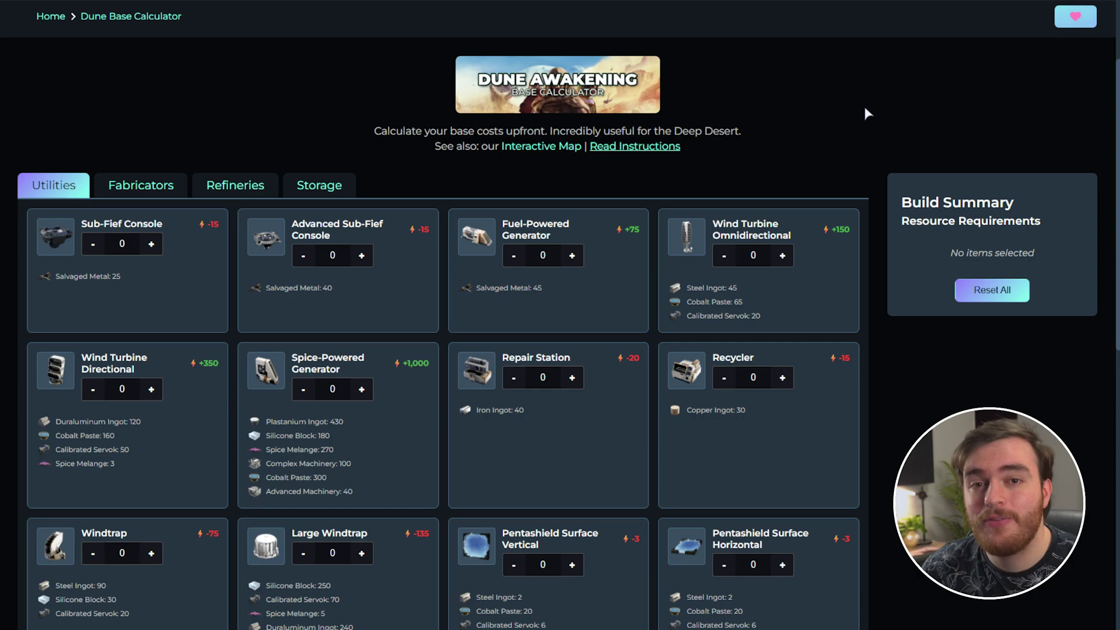
scroll(866, 112, down, 1)
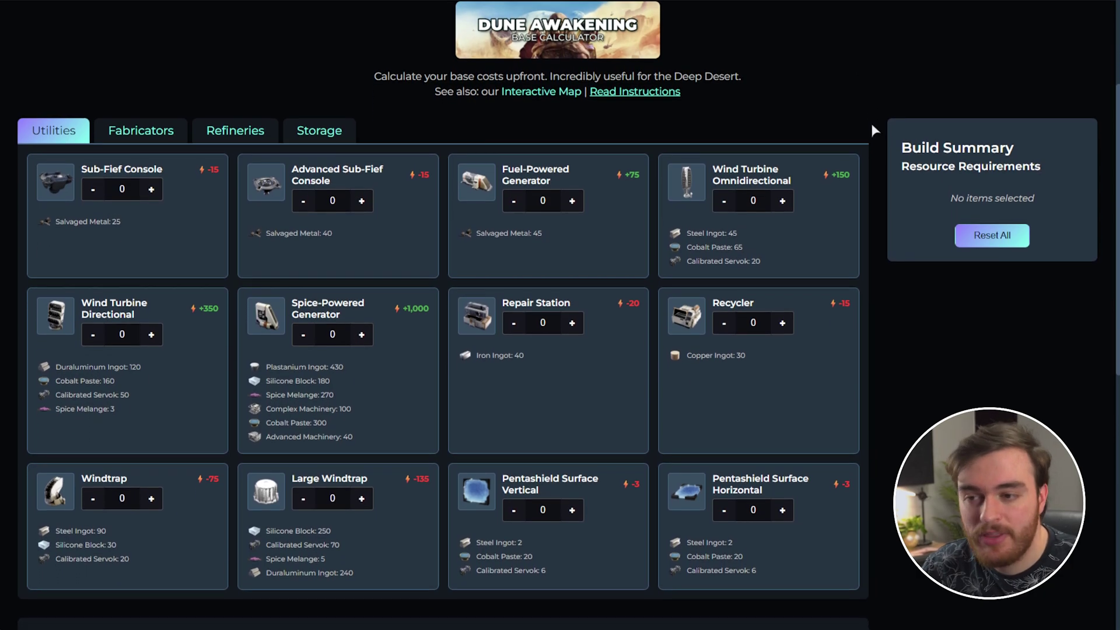
scroll(879, 132, up, 1)
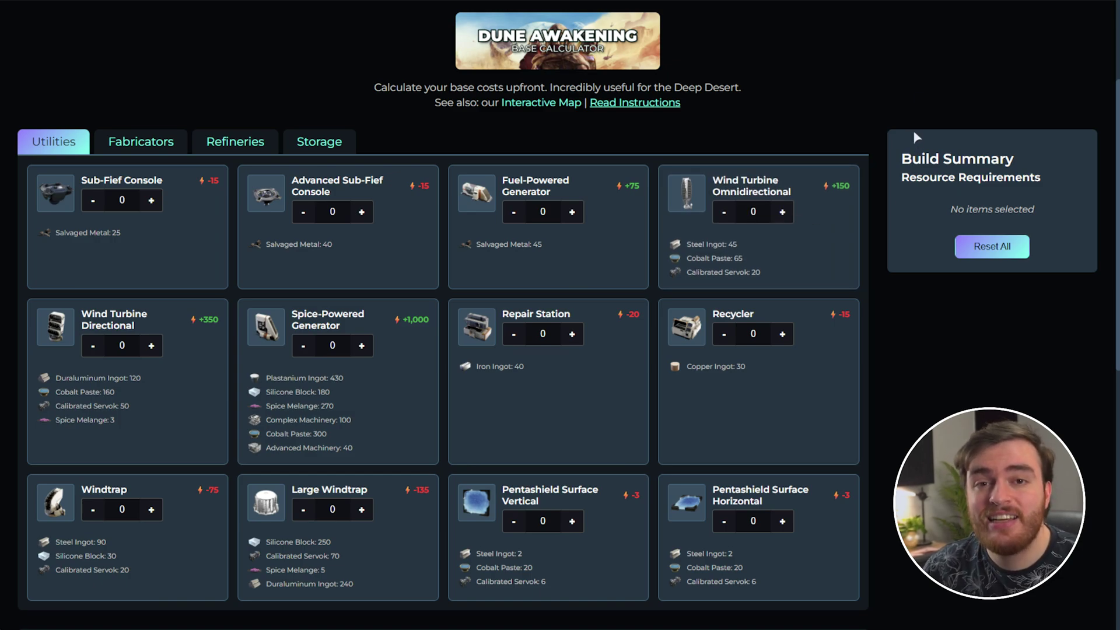
scroll(910, 99, down, 1)
scroll(905, 75, up, 1)
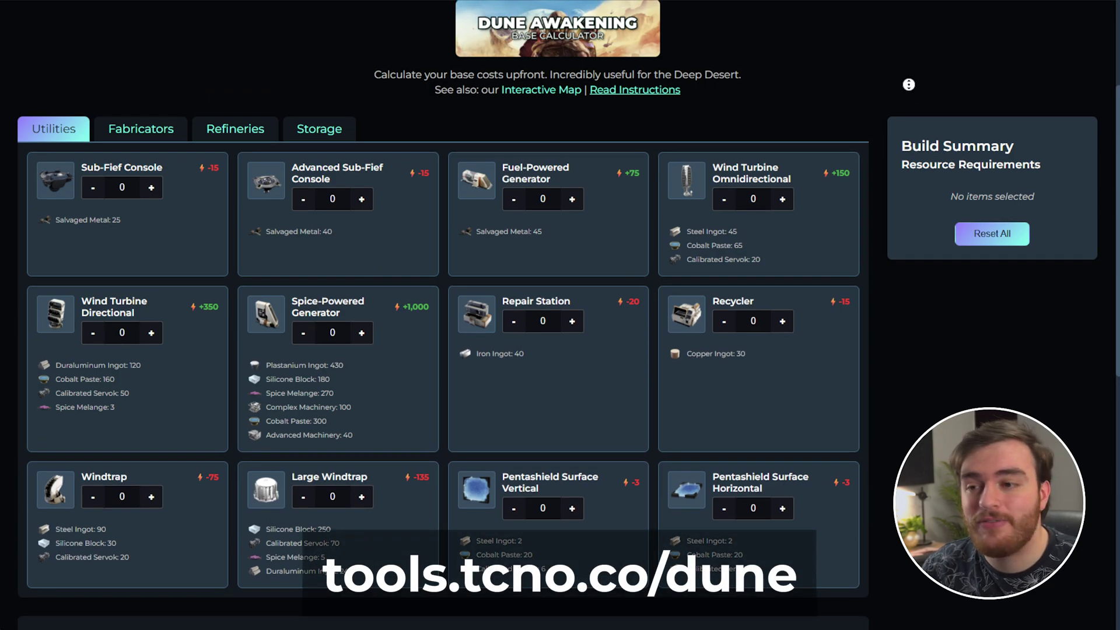
scroll(909, 85, up, 1)
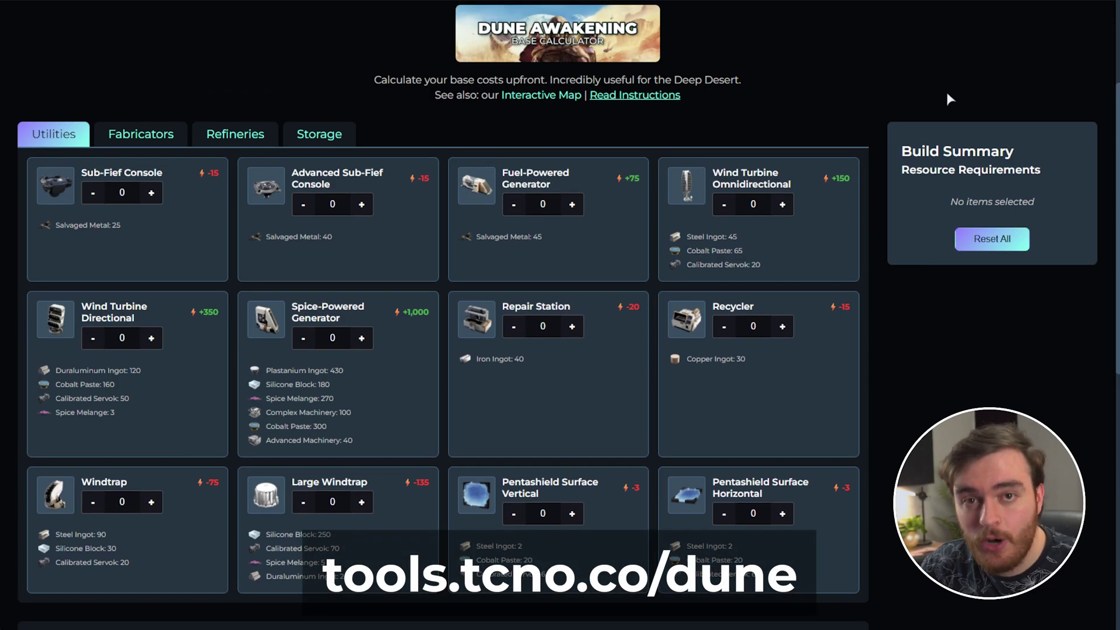
scroll(947, 98, up, 3)
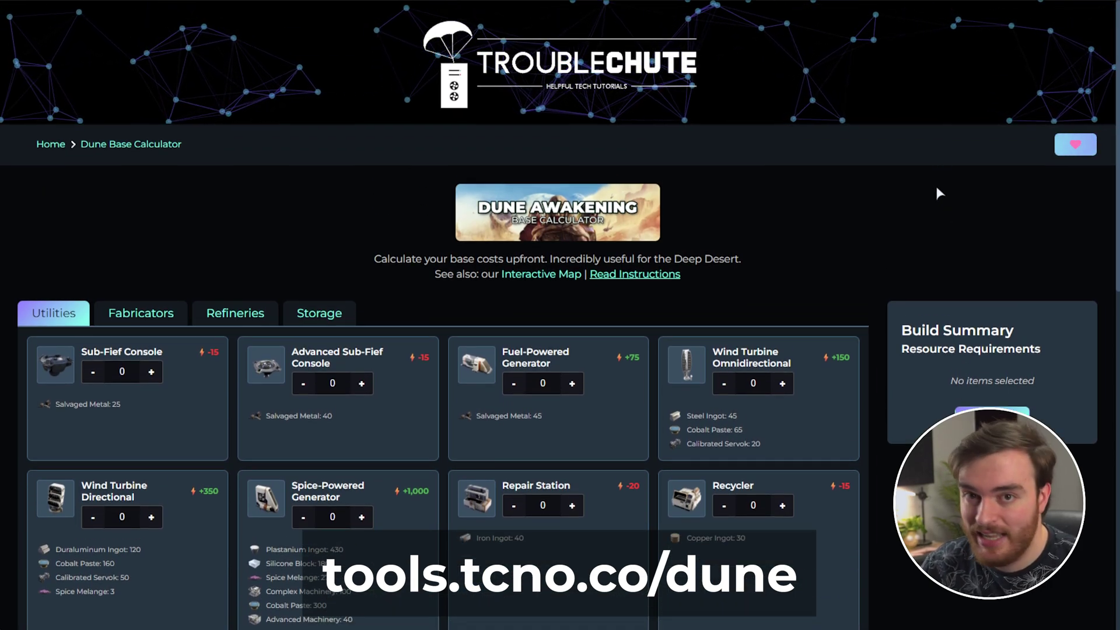
middle_click(901, 166)
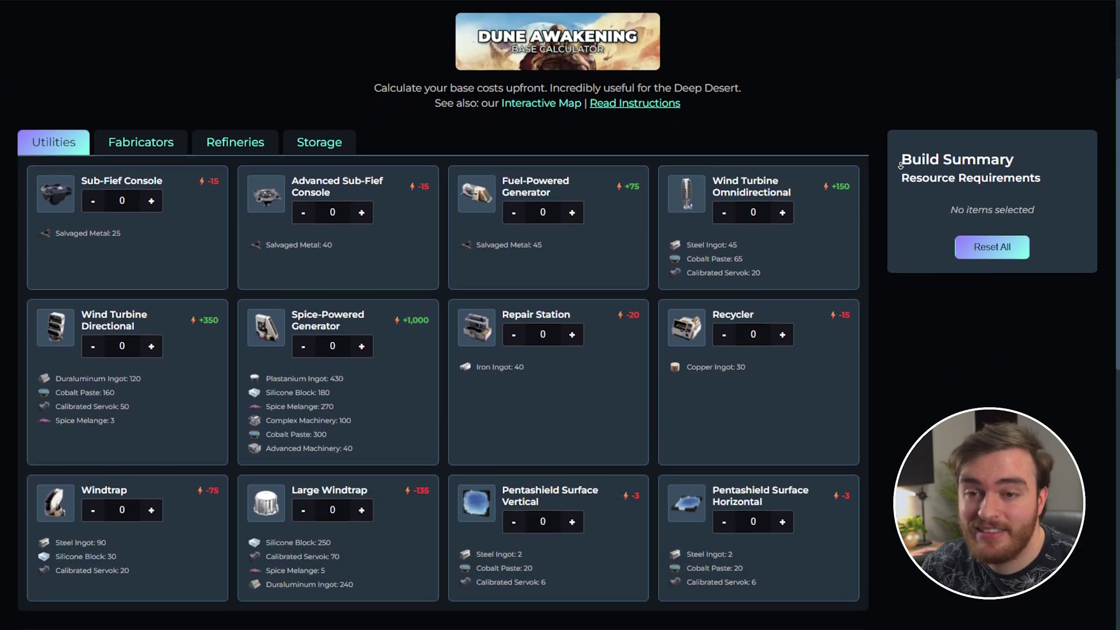
click(871, 178)
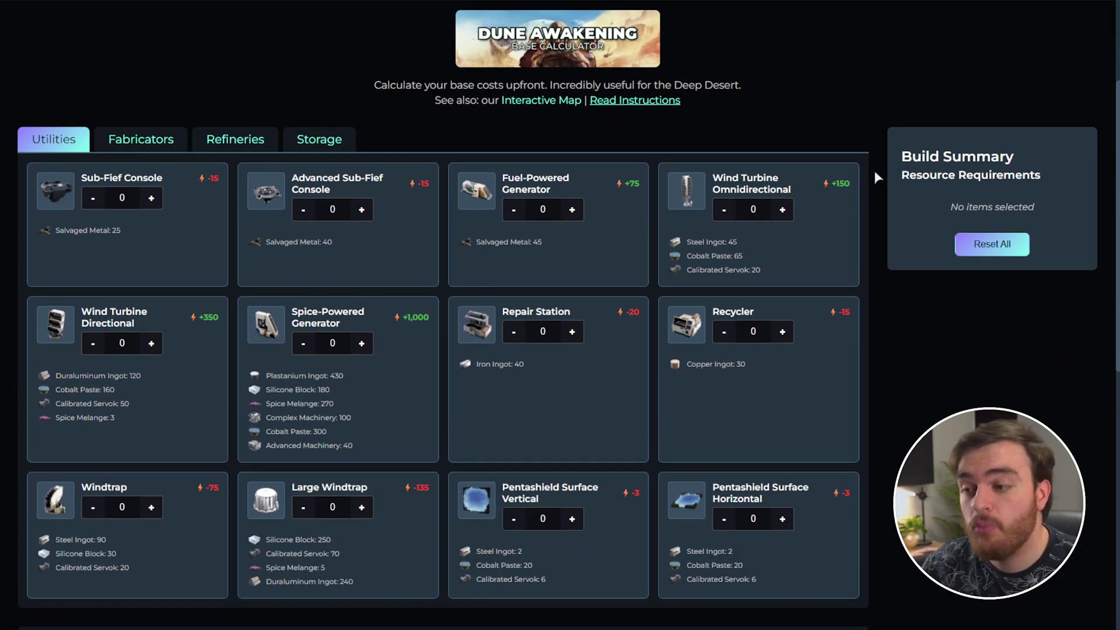
click(378, 253)
click(580, 255)
click(580, 255)
click(580, 255)
click(580, 255)
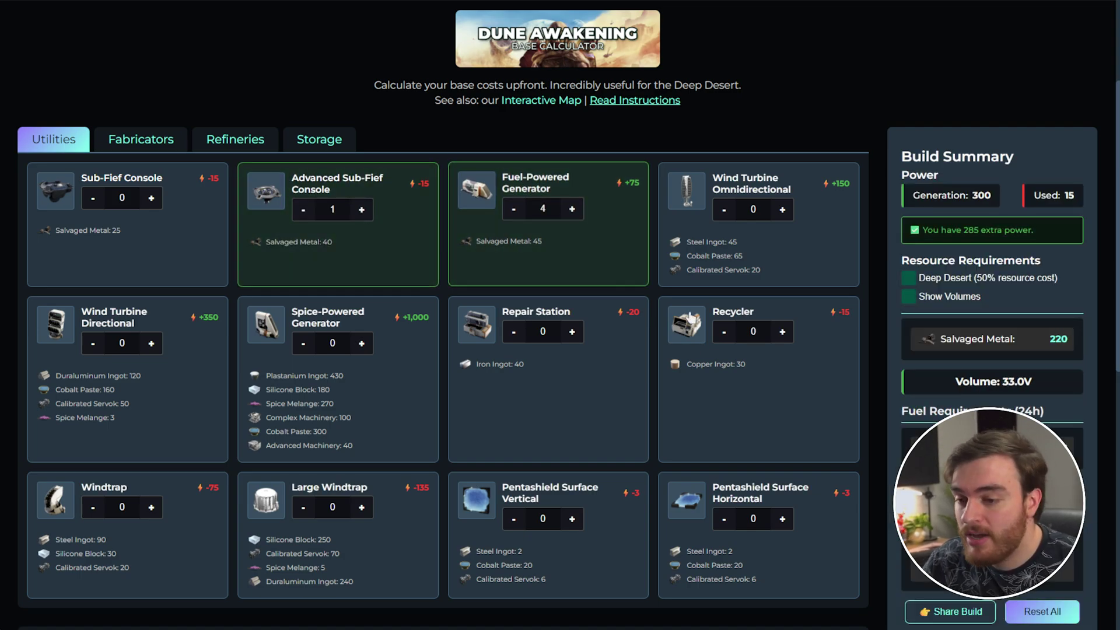
scroll(662, 479, down, 1)
click(729, 431)
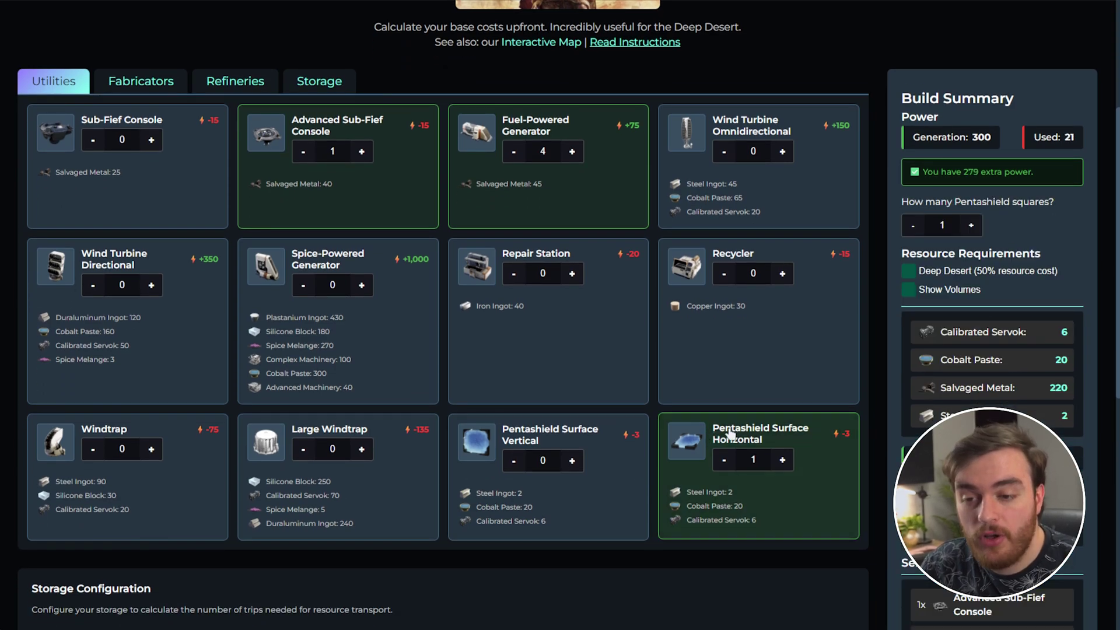
scroll(729, 432, down, 1)
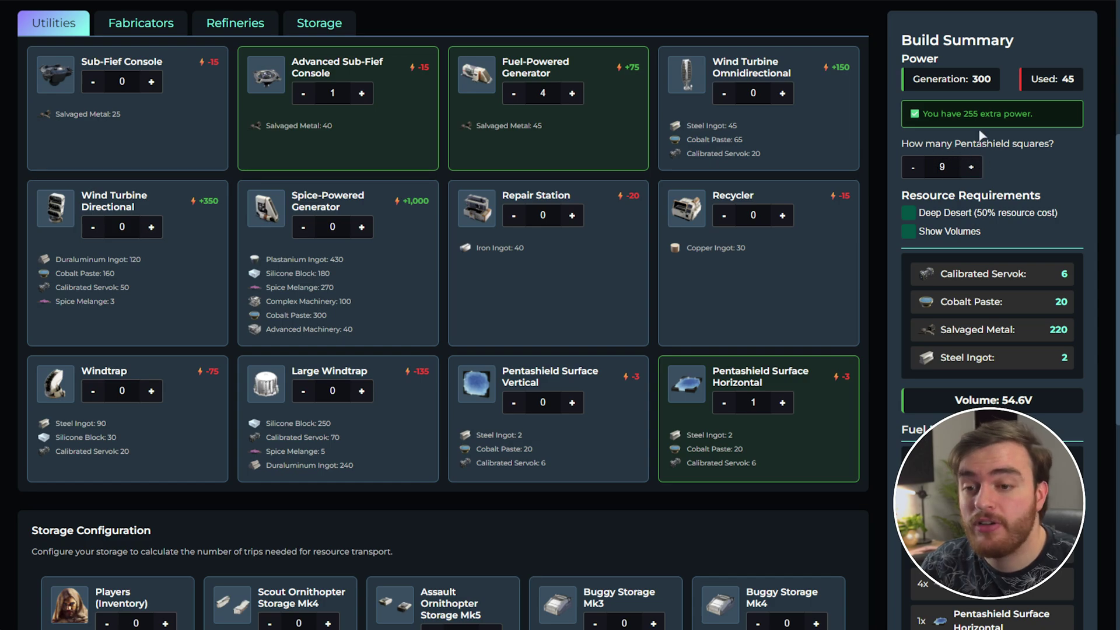
scroll(985, 168, up, 1)
Add a Fabricator, Advanced Survival Fabricator, Medium Ore and Spice Refineries, and an Advanced Fremen Deathstill.
click(141, 80)
click(196, 245)
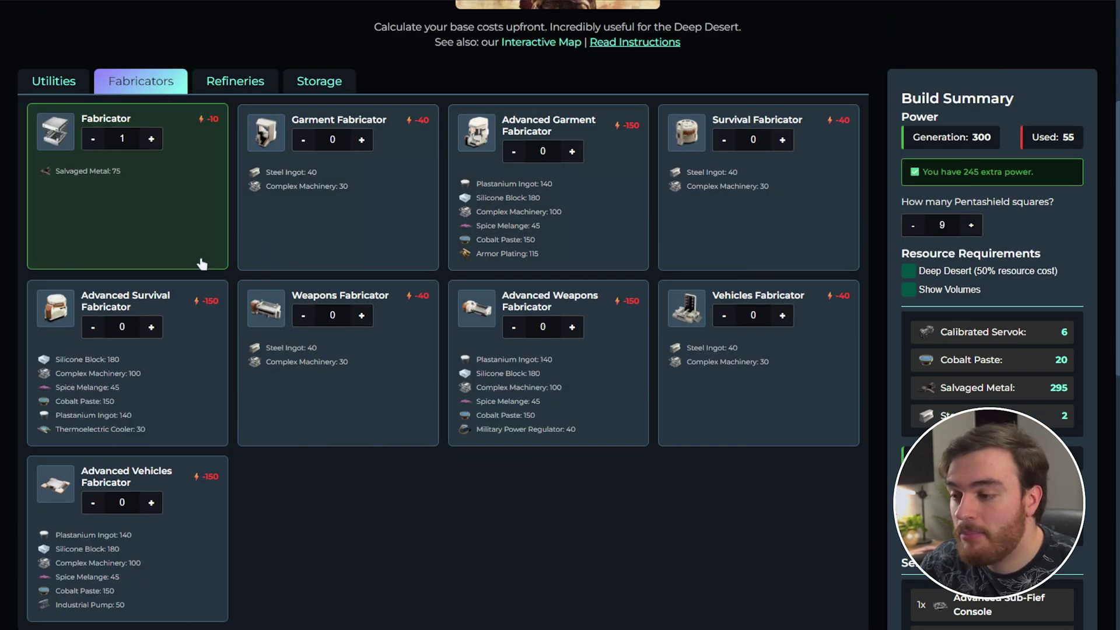
click(202, 398)
click(233, 81)
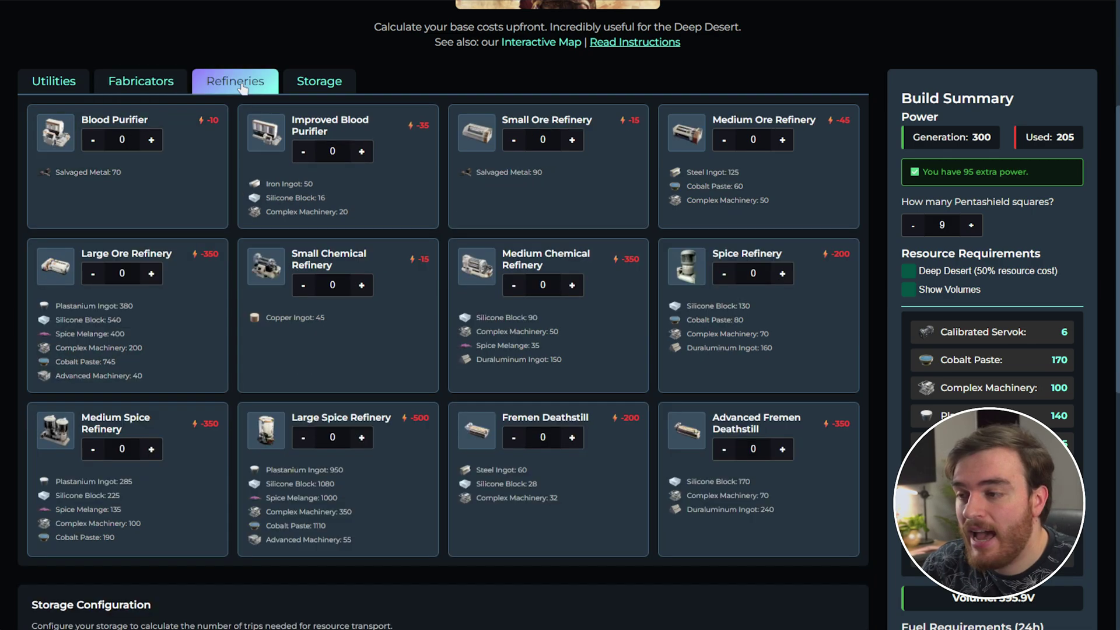
click(782, 139)
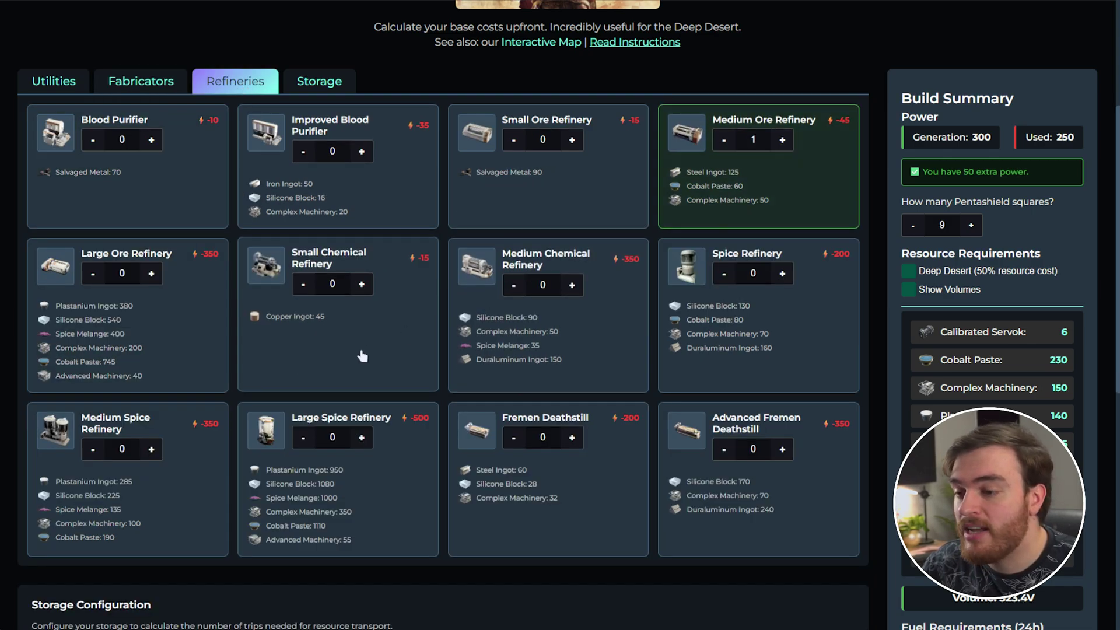
click(151, 448)
click(782, 449)
Raise the Chest count to 4, add a Storage Container, and go back to utilities.
scroll(707, 409, down, 2)
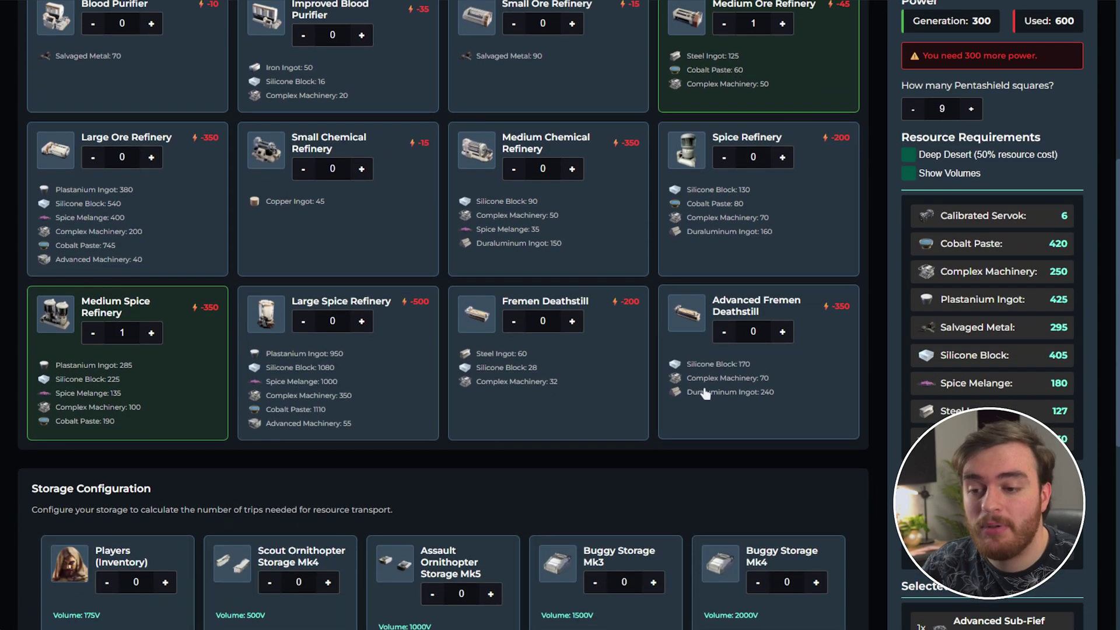
scroll(706, 394, up, 3)
click(319, 138)
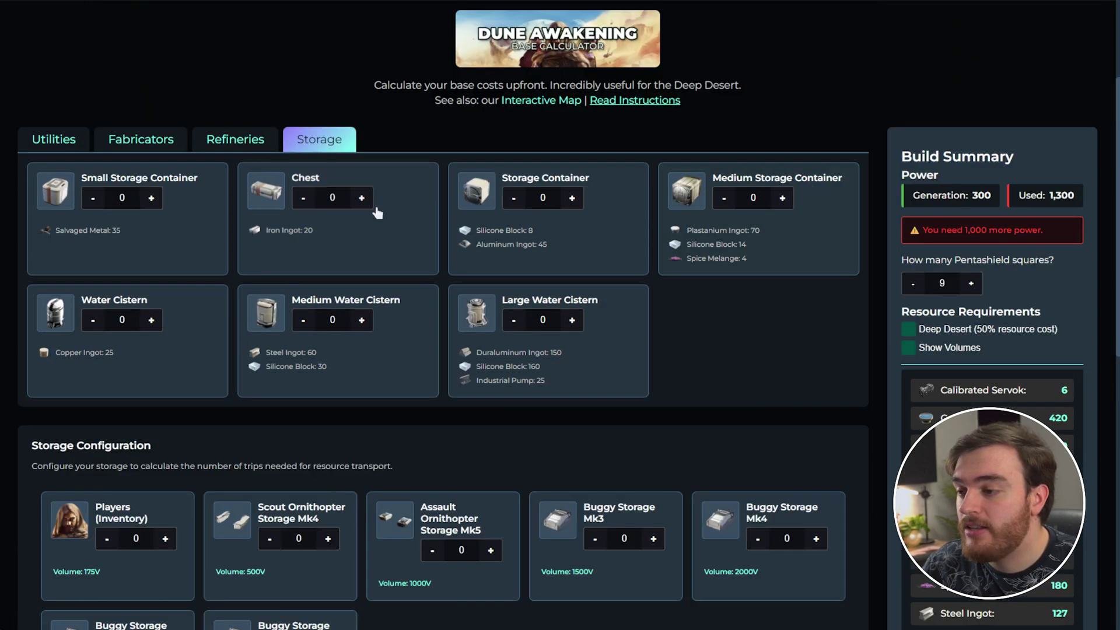
click(363, 257)
click(560, 257)
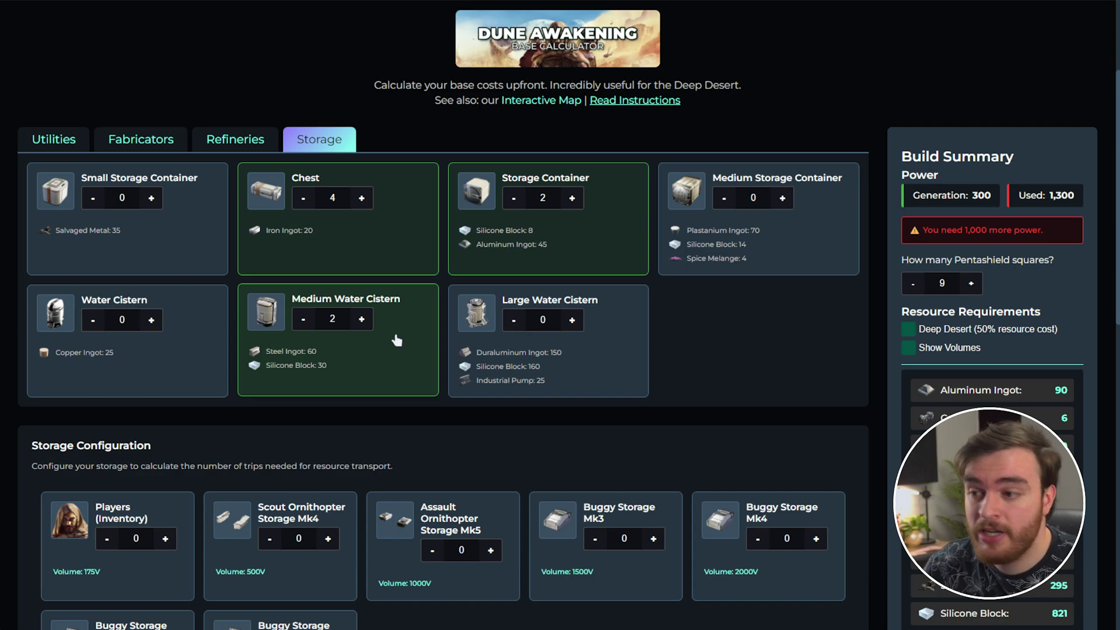
click(55, 140)
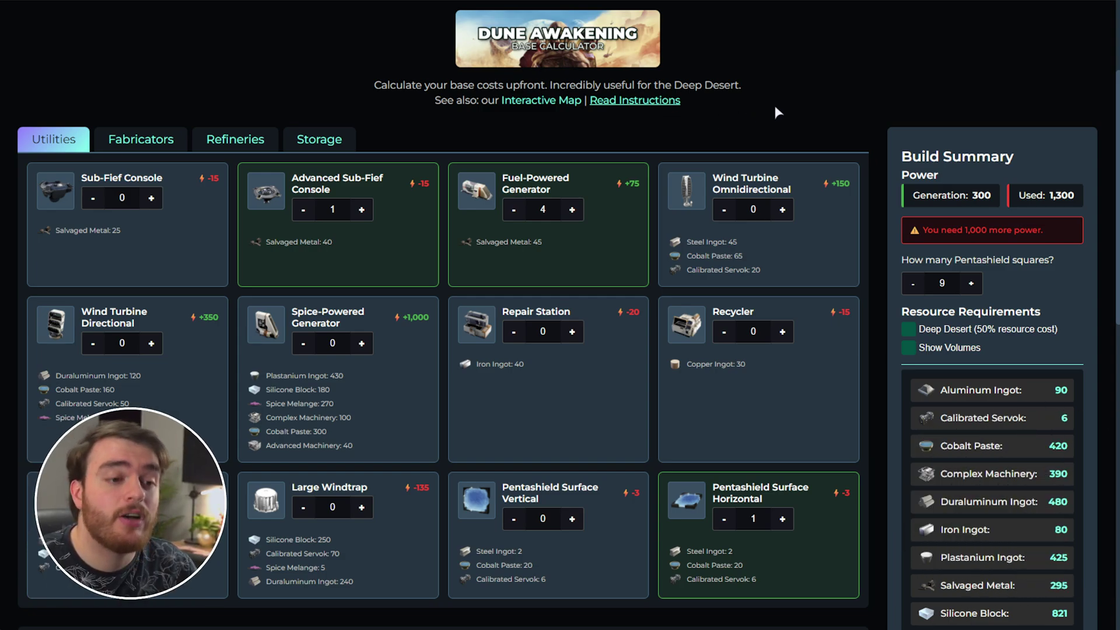
Enter 3 as the Wind Turbine Directional count, lifting generation to 1,350 with 50 extra power.
scroll(780, 120, down, 2)
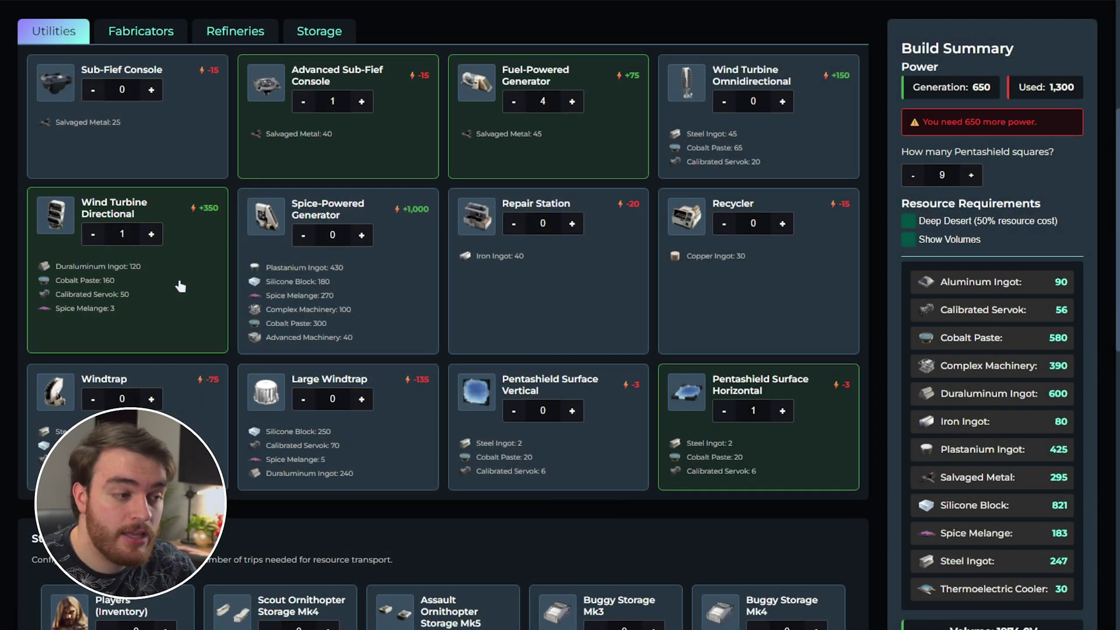
text(3)
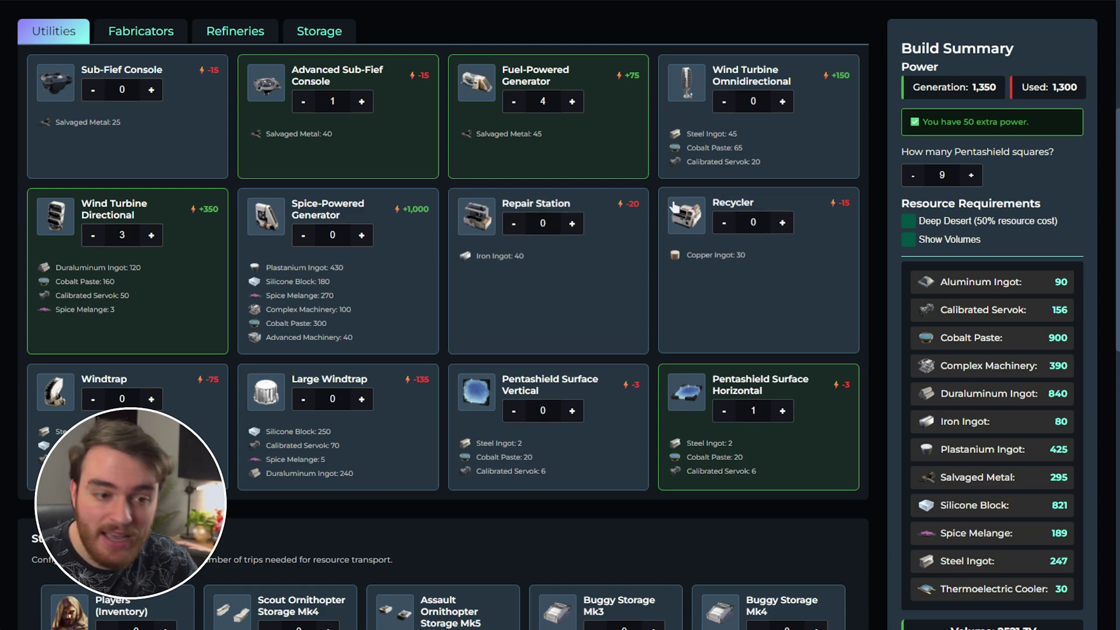
scroll(924, 153, down, 1)
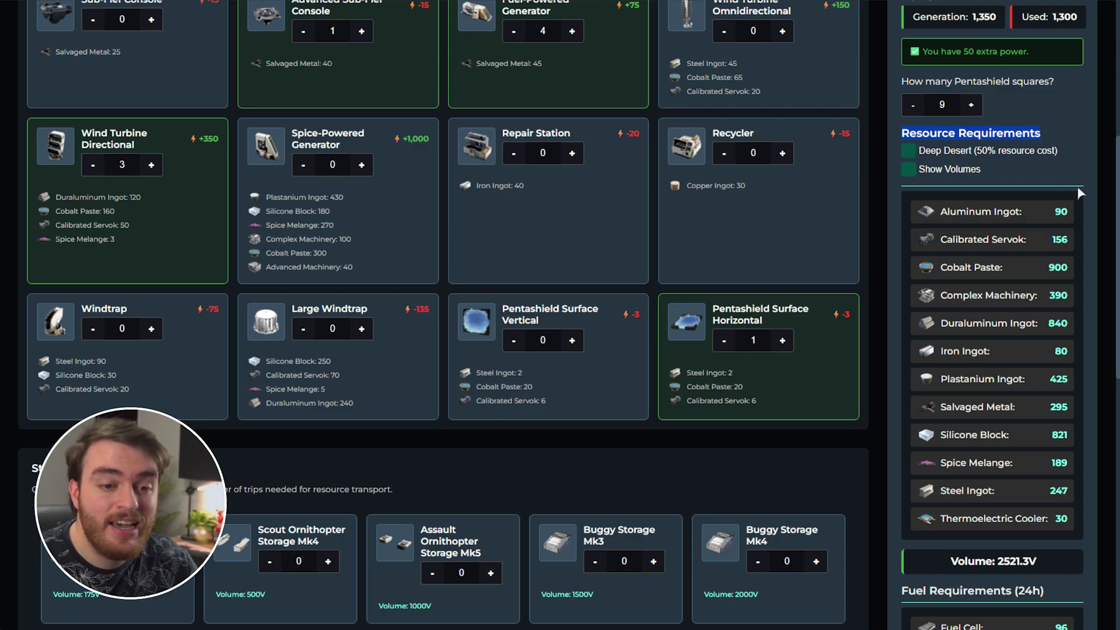
Enable the Deep Desert 50% resource cost option and turn on Show Volumes.
click(978, 157)
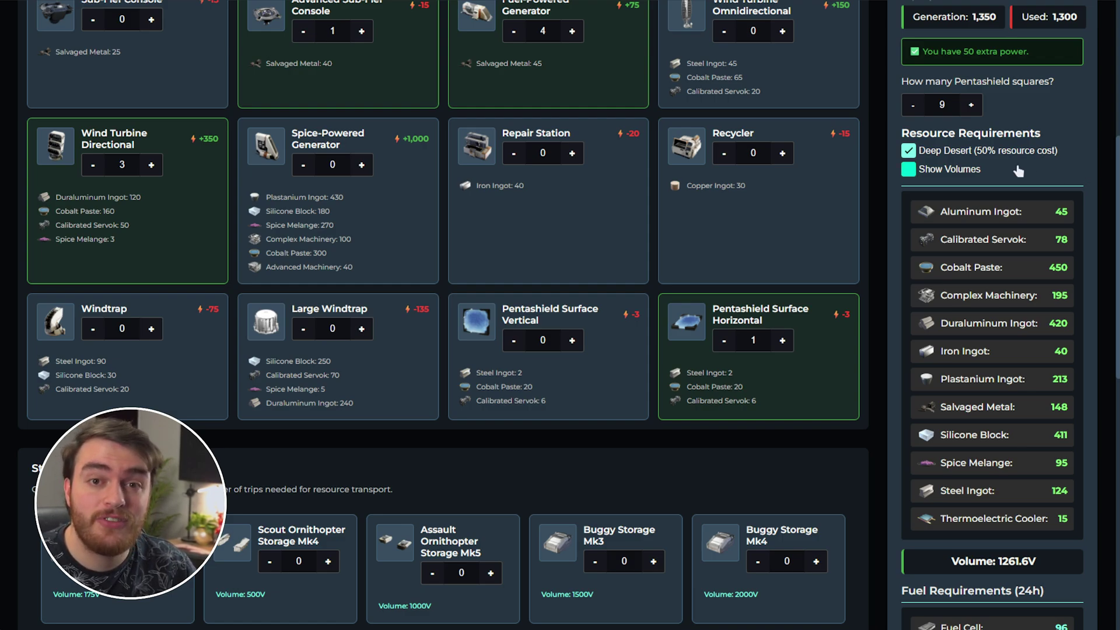
click(949, 170)
scroll(1042, 191, up, 1)
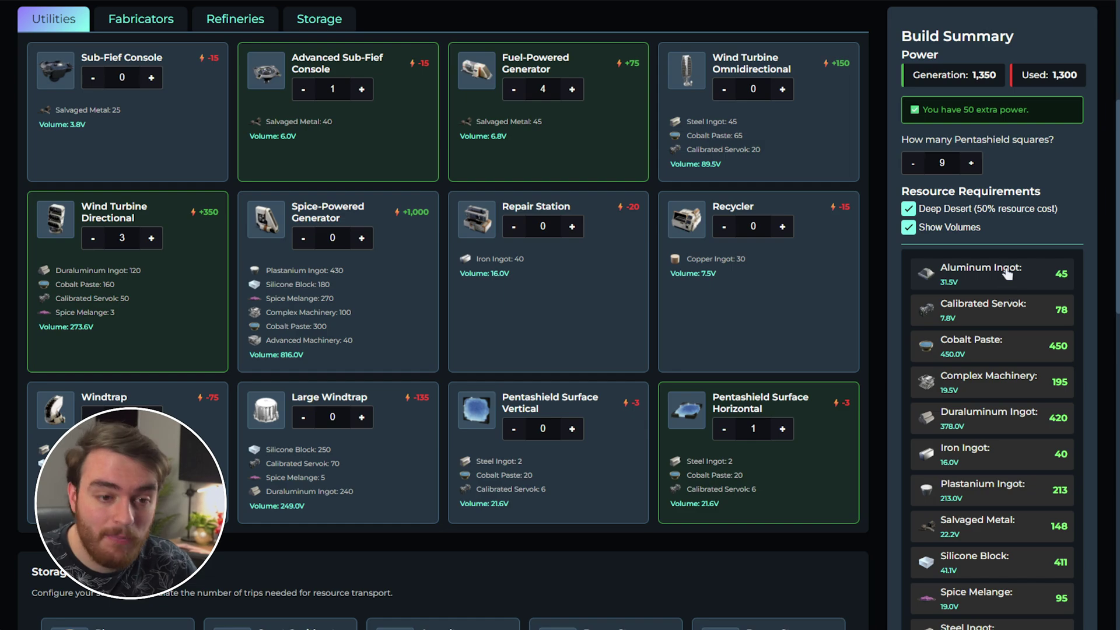
Hide per-item volumes, count the player's inventory and add an Assault Ornithopter Storage Mk5.
click(951, 228)
scroll(1088, 241, down, 4)
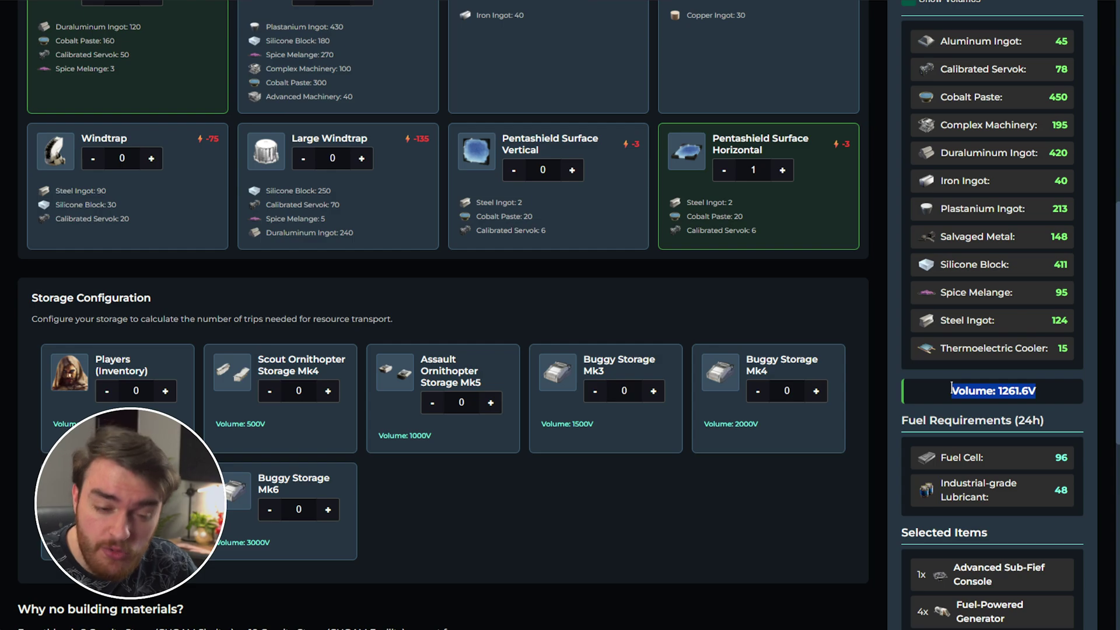
scroll(905, 306, down, 2)
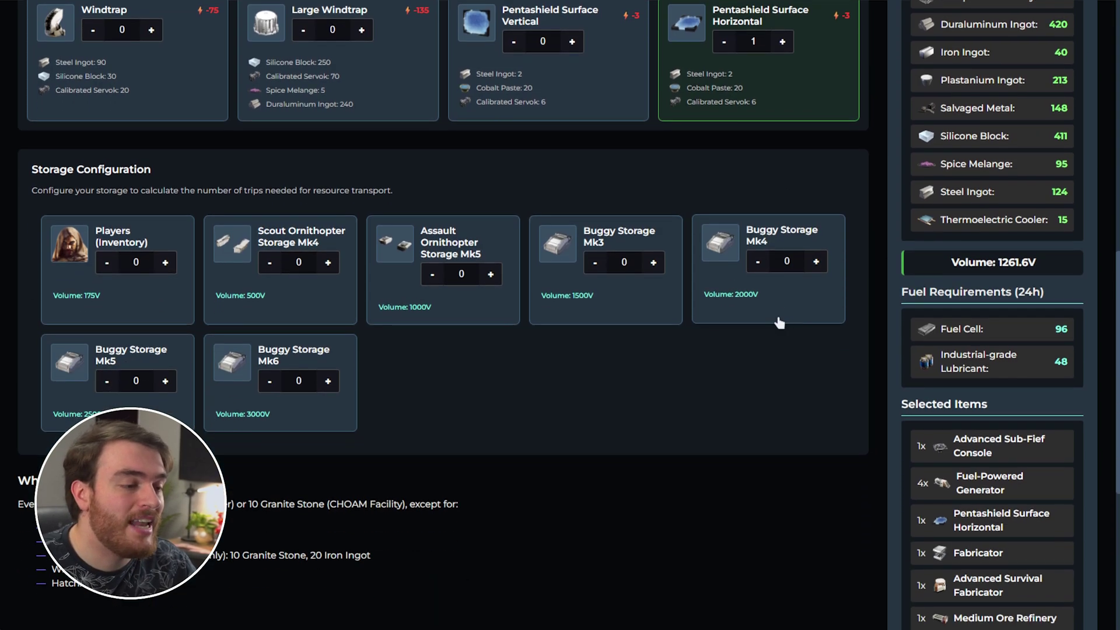
click(141, 302)
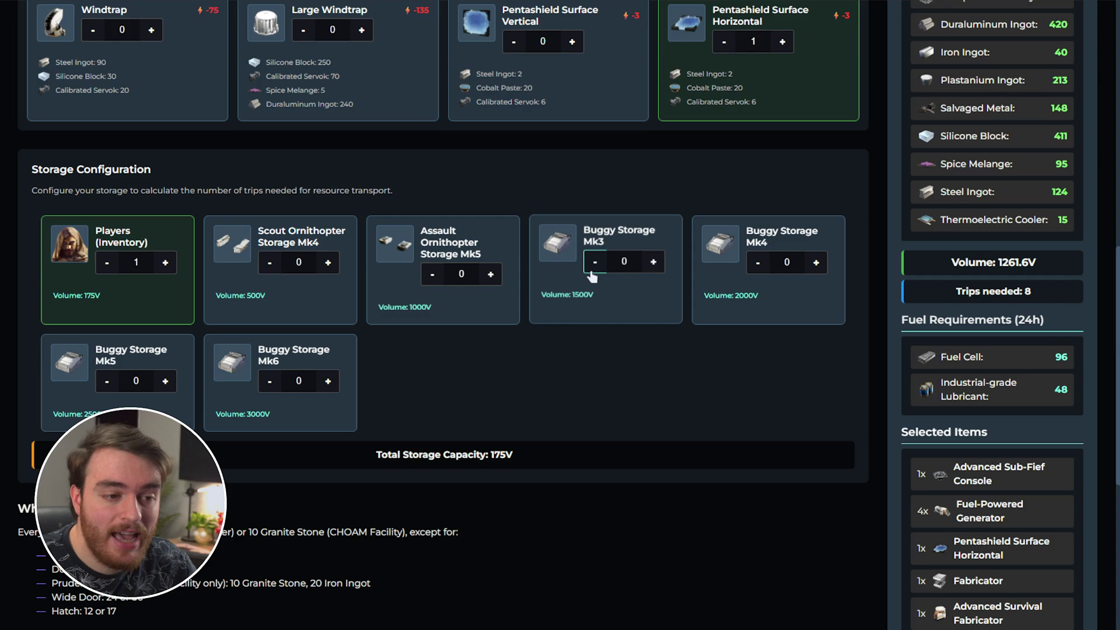
click(474, 308)
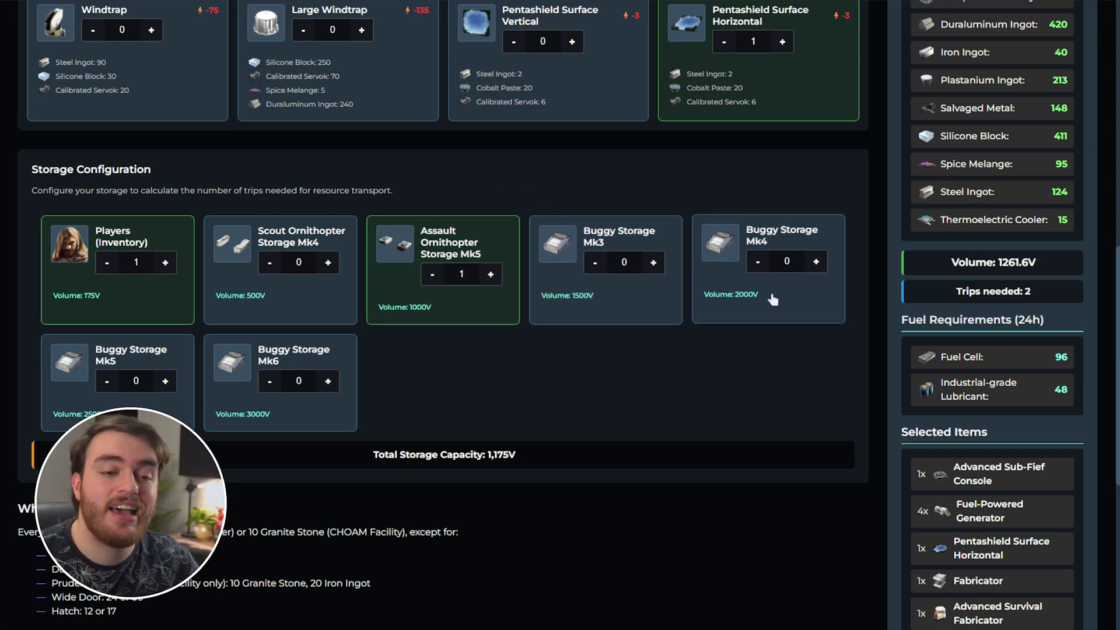
Highlight the storage capacity and resource volume totals, then add a second player's inventory.
drag(517, 454, 374, 454)
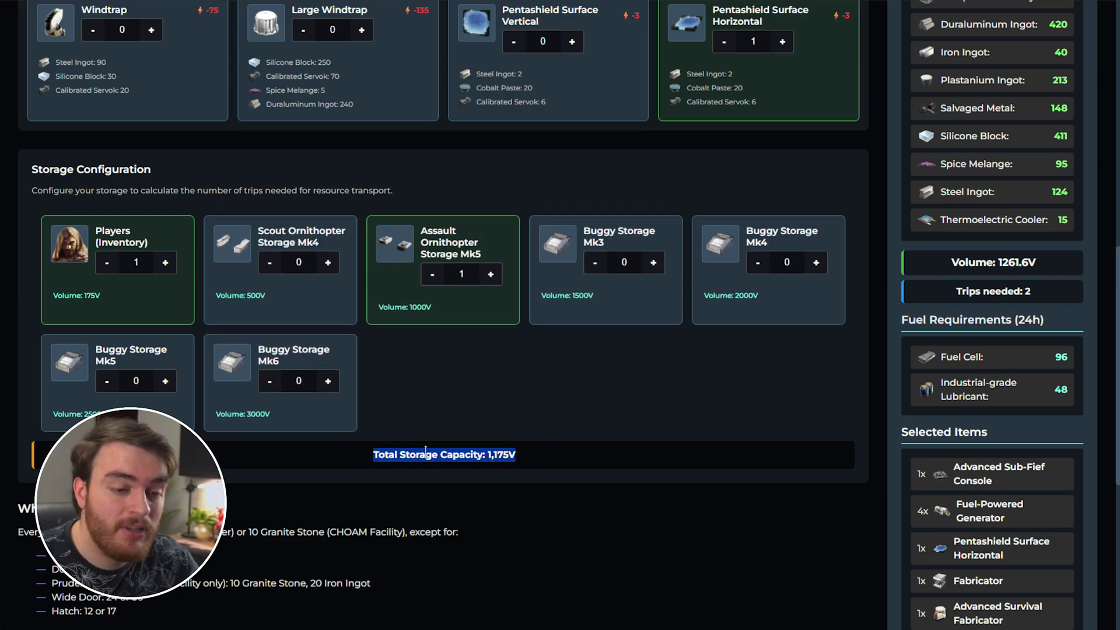
drag(1048, 264, 945, 291)
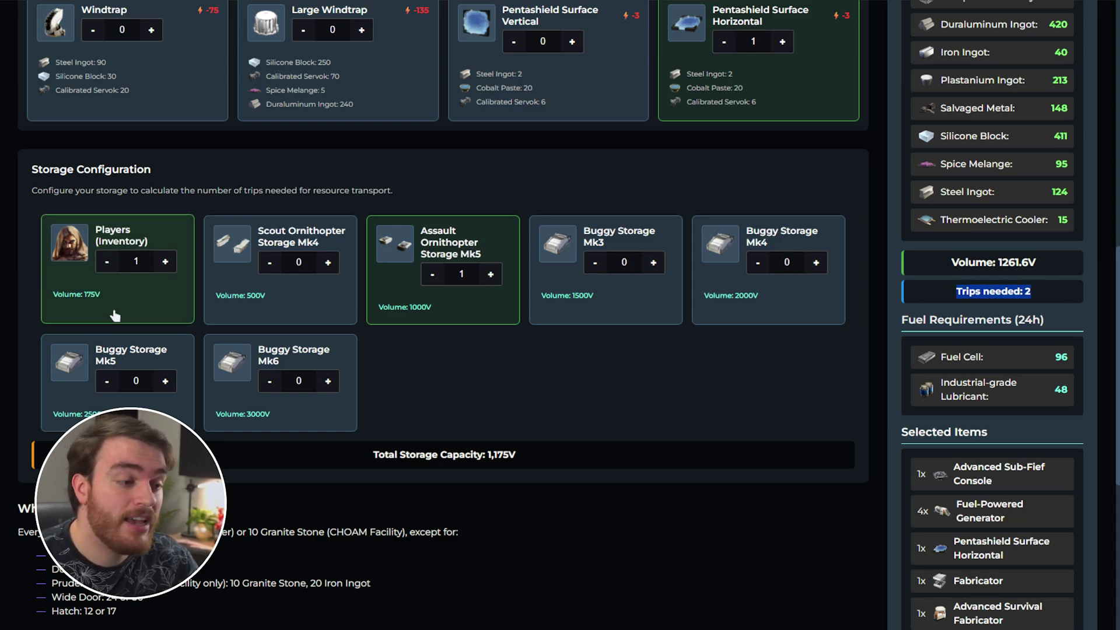
click(165, 263)
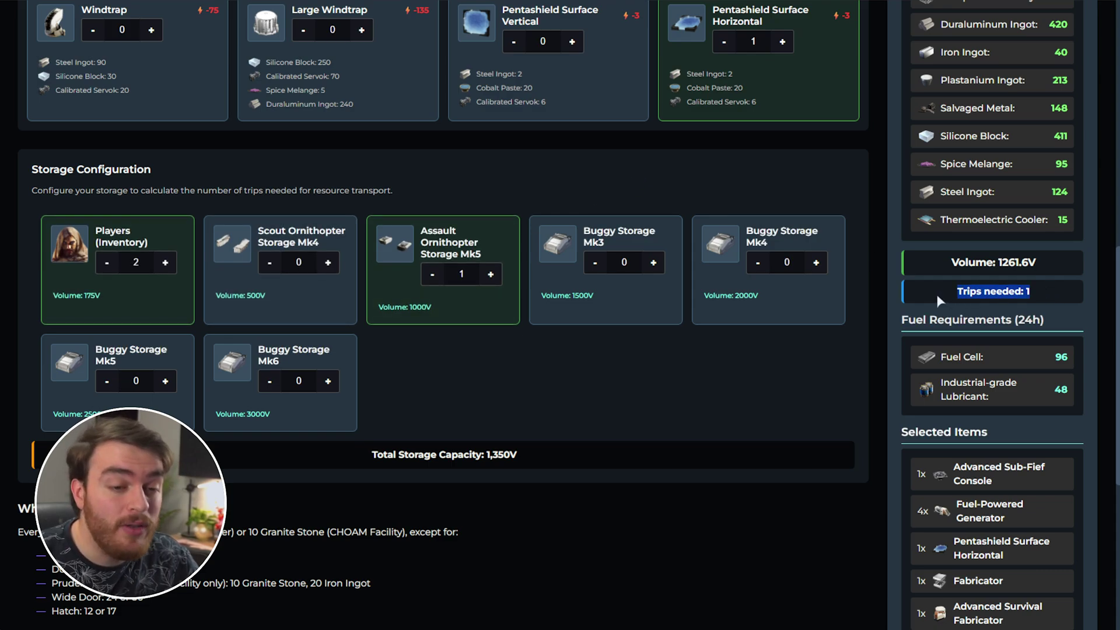
scroll(948, 315, up, 3)
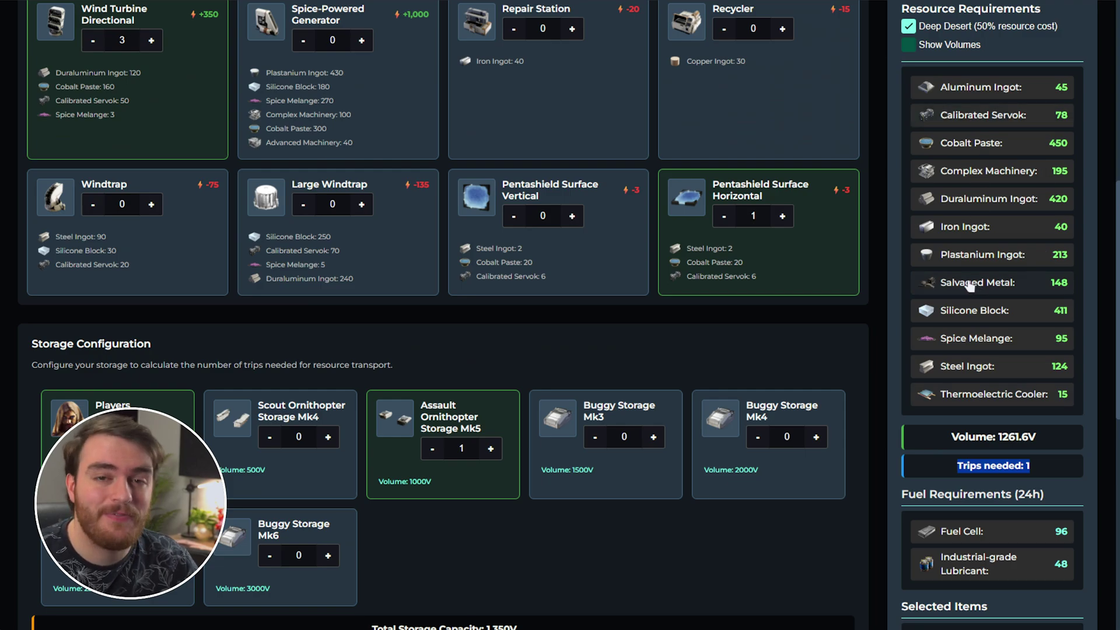
Add one Windtrap and raise the Fuel-Powered Generator count to 5.
scroll(883, 196, up, 4)
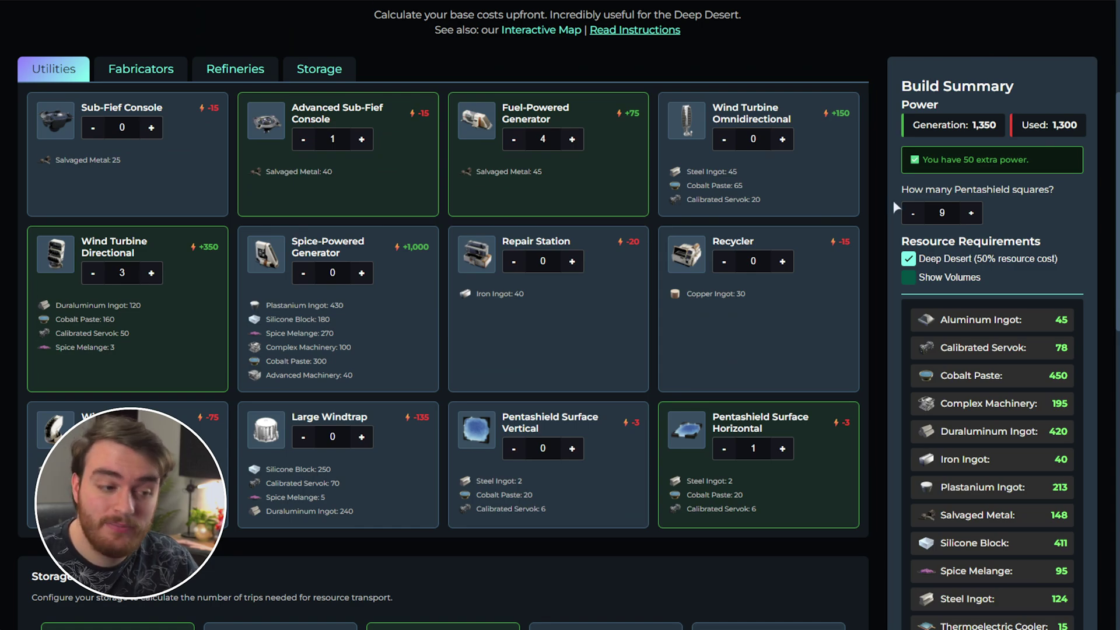
scroll(895, 207, down, 1)
click(151, 430)
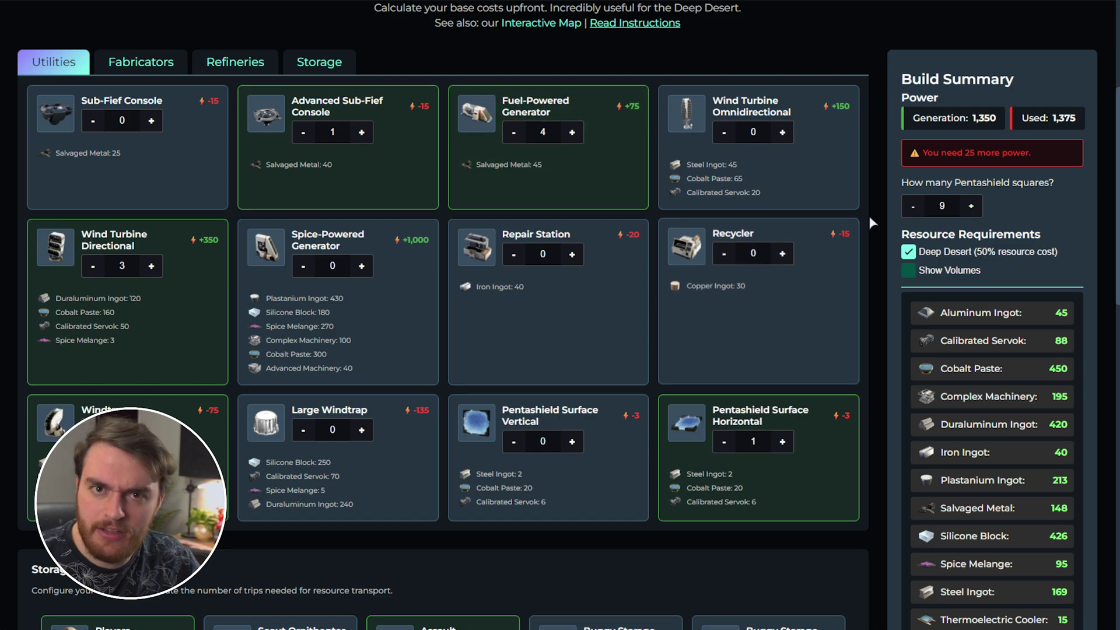
click(626, 180)
scroll(880, 154, down, 8)
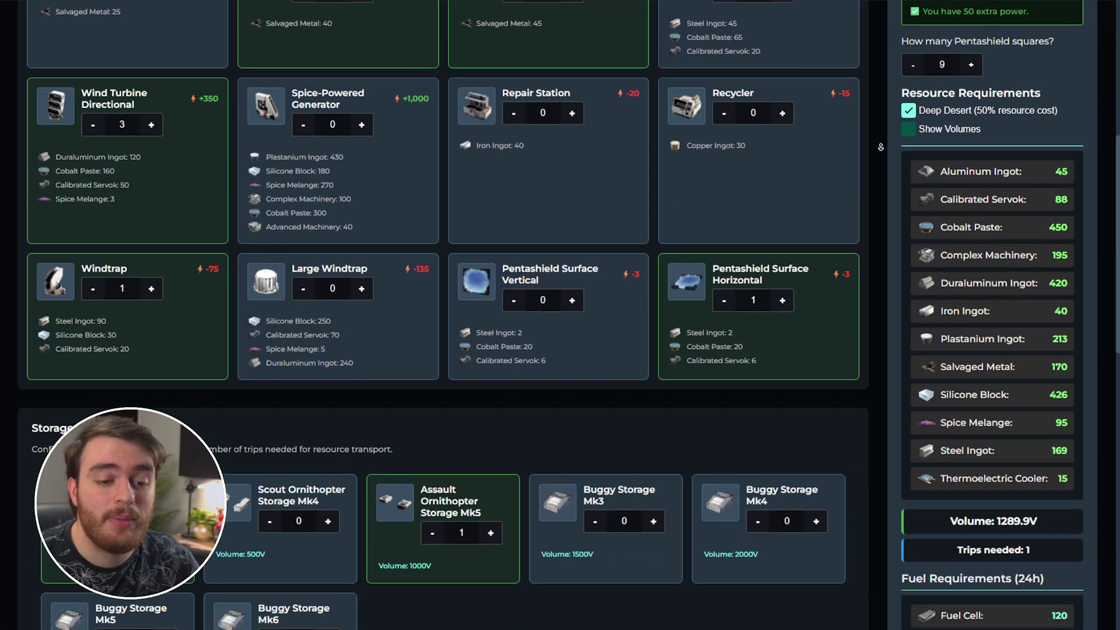
scroll(879, 154, down, 3)
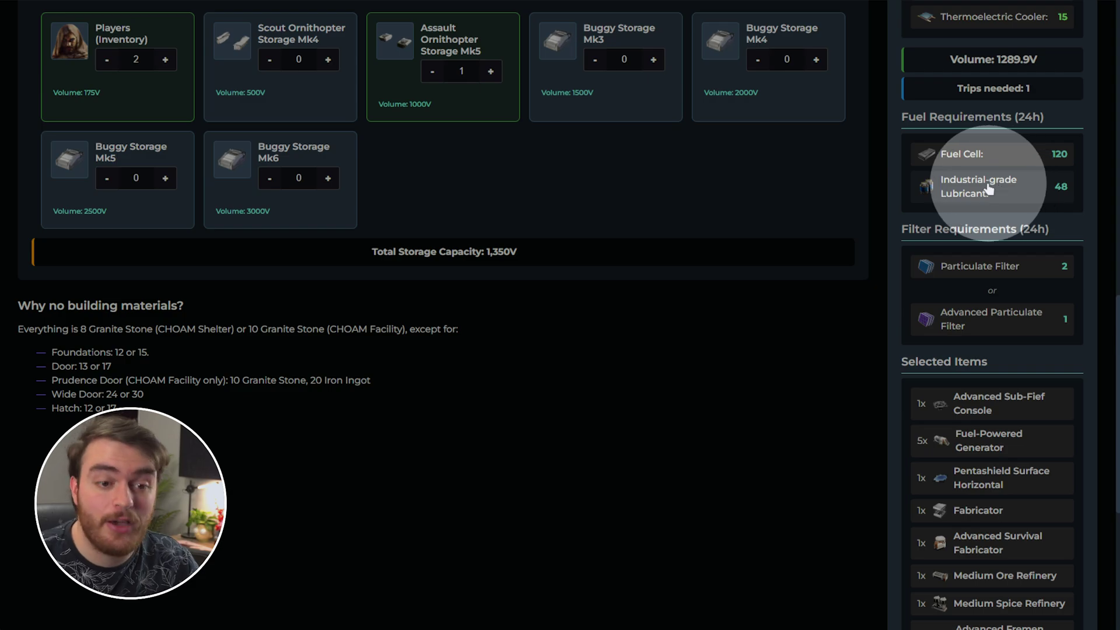
scroll(939, 246, up, 4)
scroll(824, 295, down, 6)
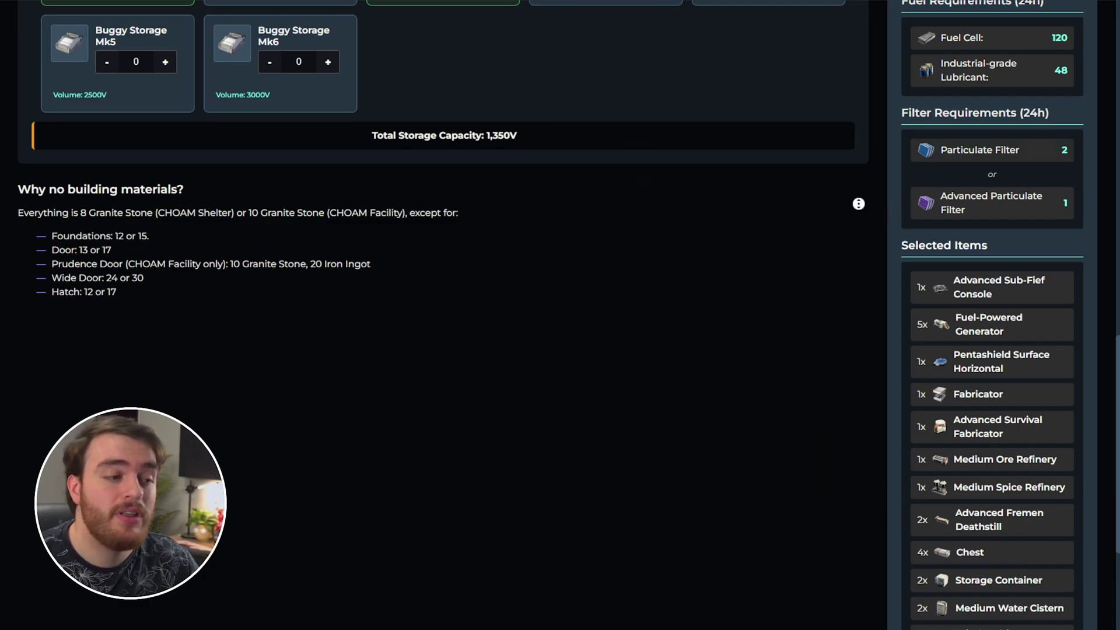
scroll(294, 221, down, 1)
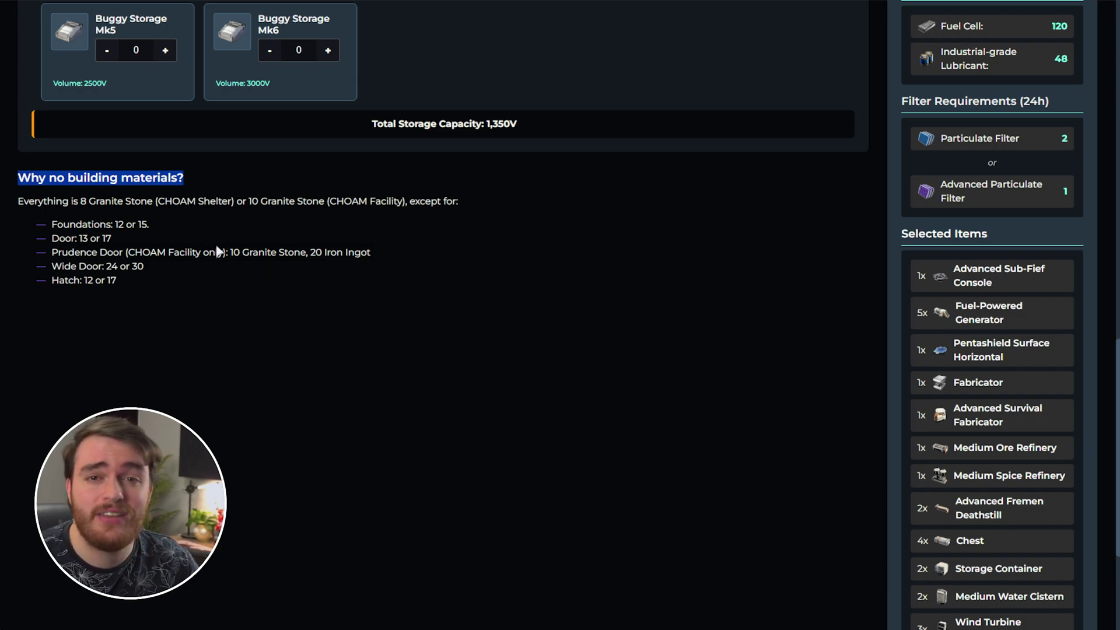
drag(80, 201, 143, 201)
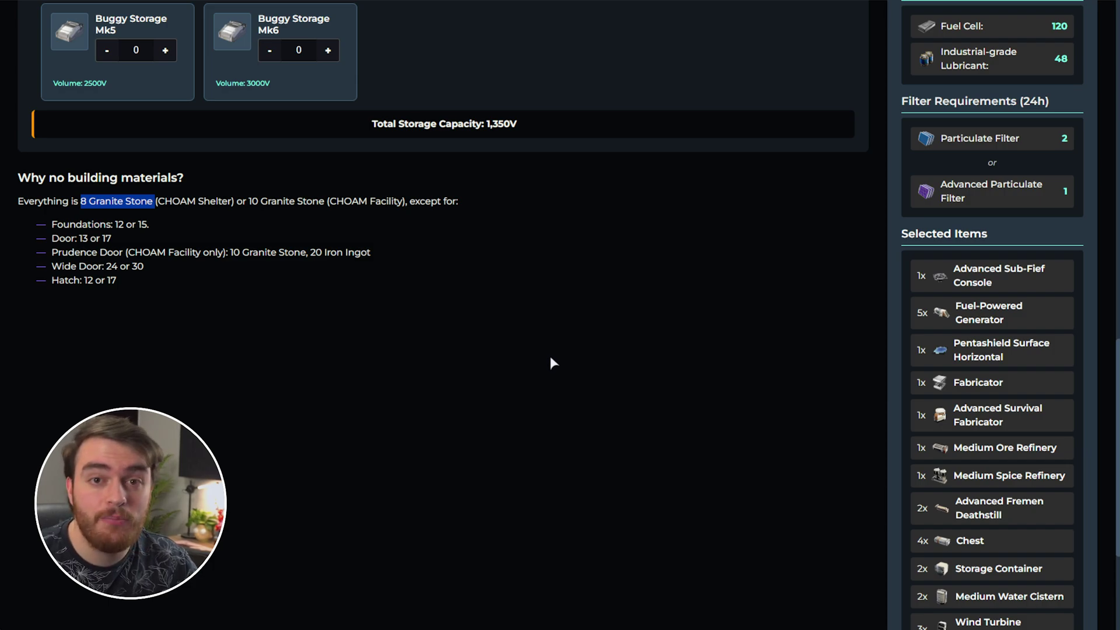
click(638, 247)
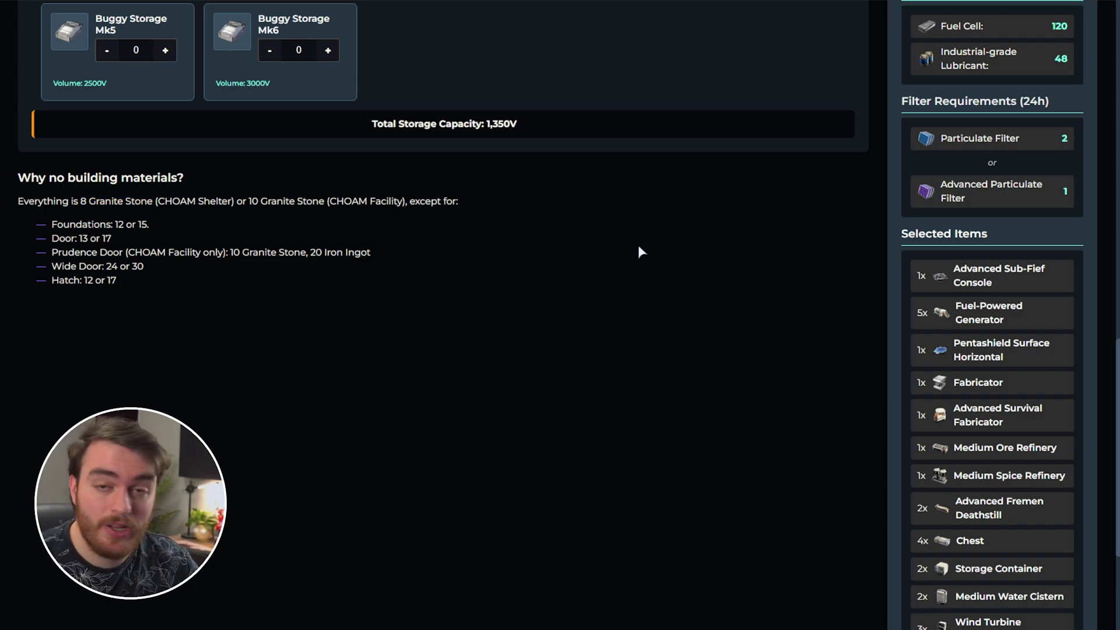
scroll(744, 222, down, 2)
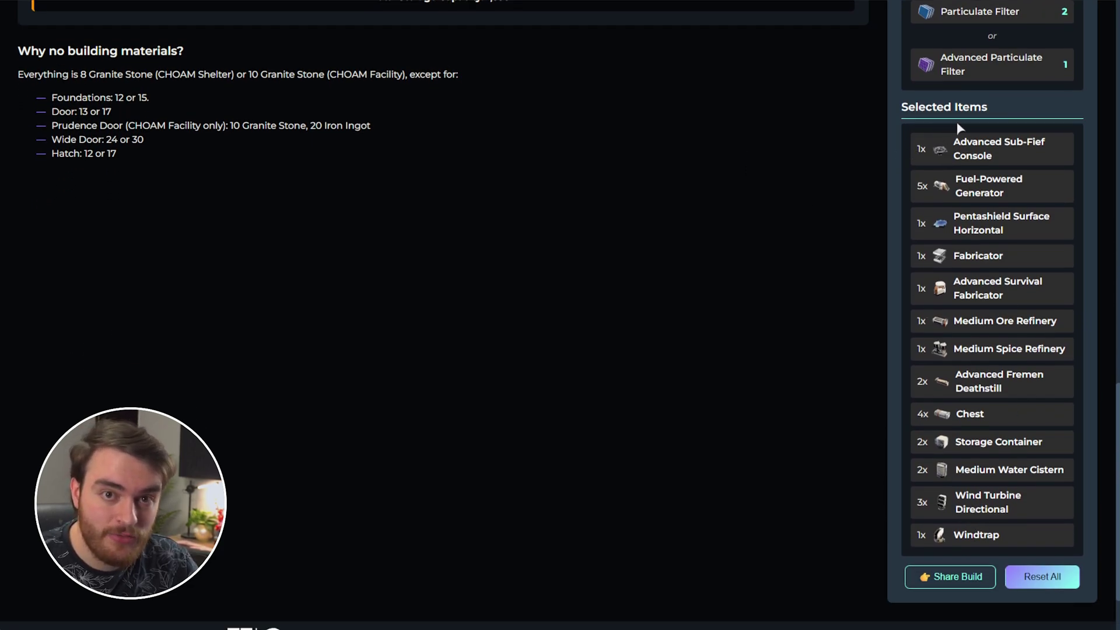
Copy the build's share link and leave fullscreen to select its web address.
scroll(965, 390, down, 1)
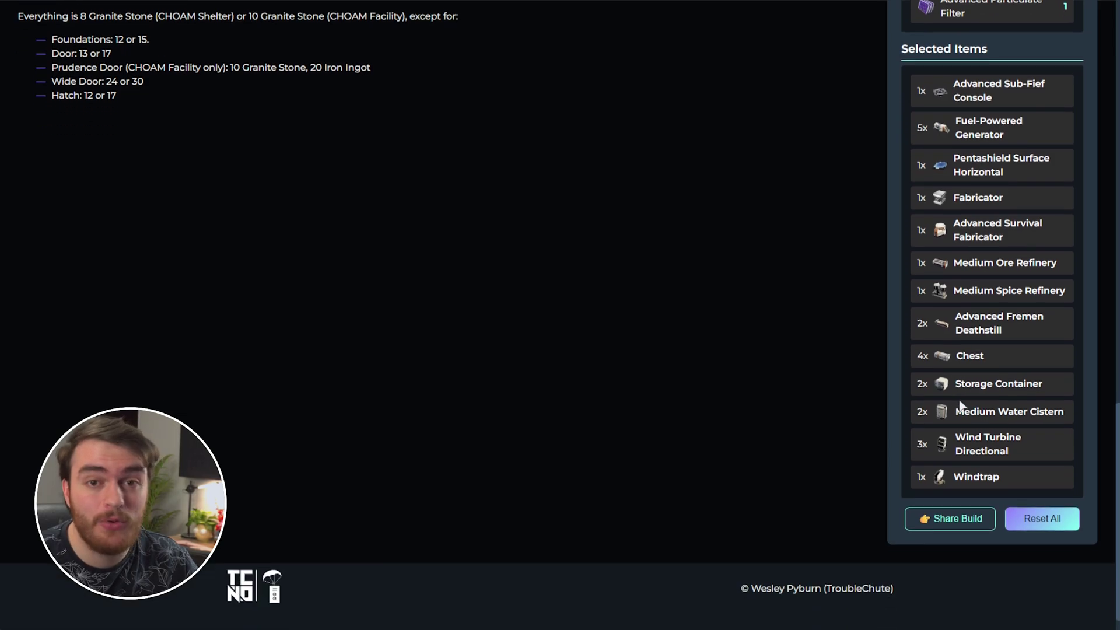
click(959, 514)
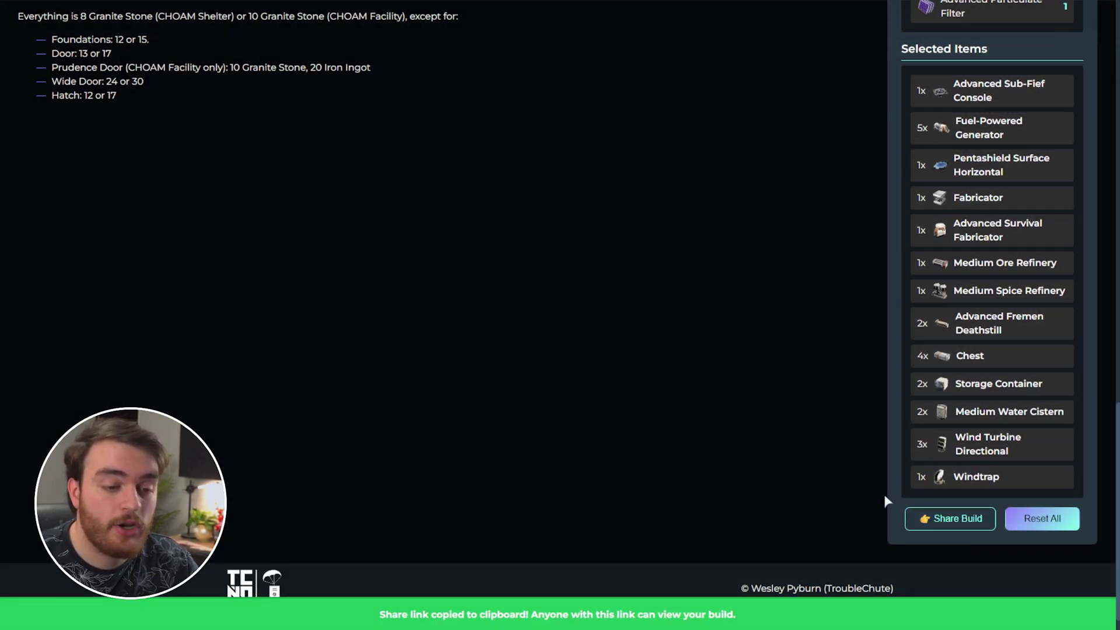
key(F11)
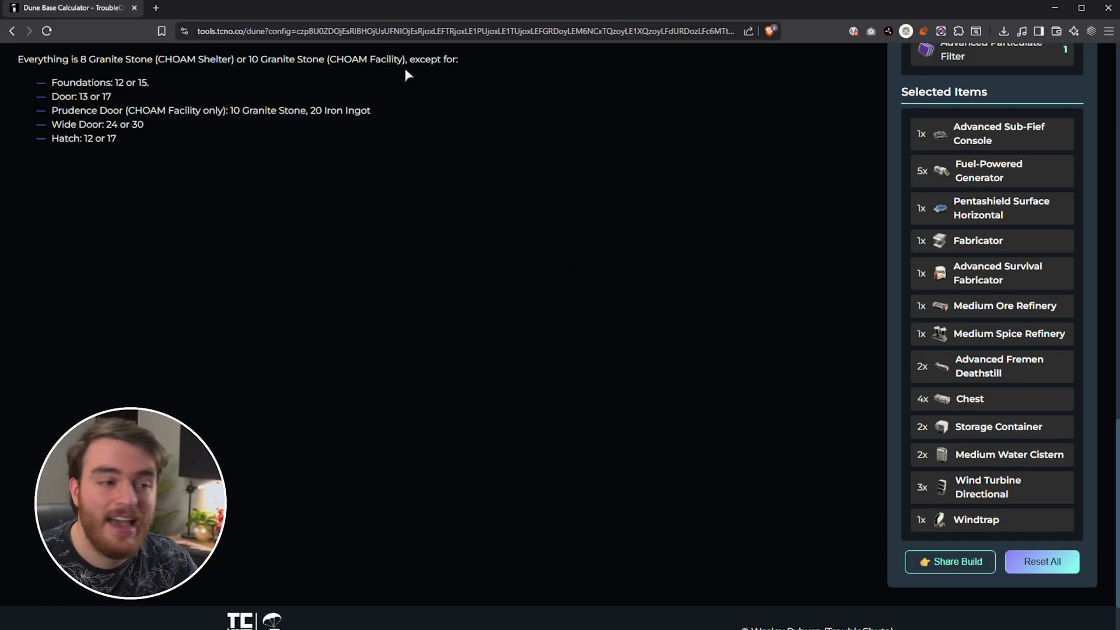
click(358, 26)
drag(358, 26, 785, 28)
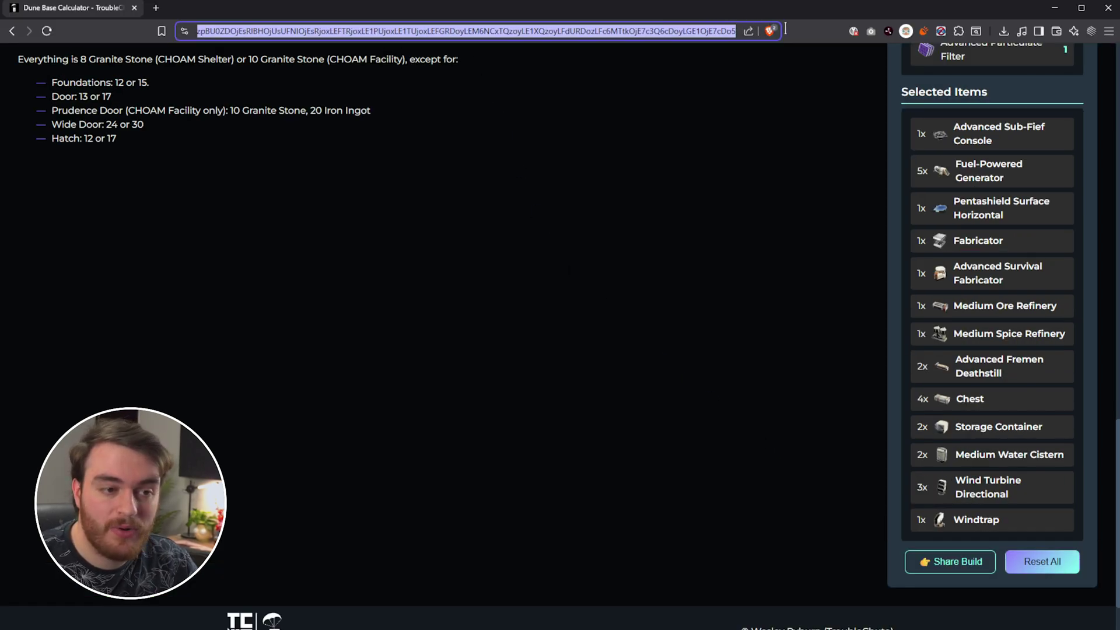
Load the share link in a new private window, check the reloaded build, then close it.
scroll(607, 344, up, 14)
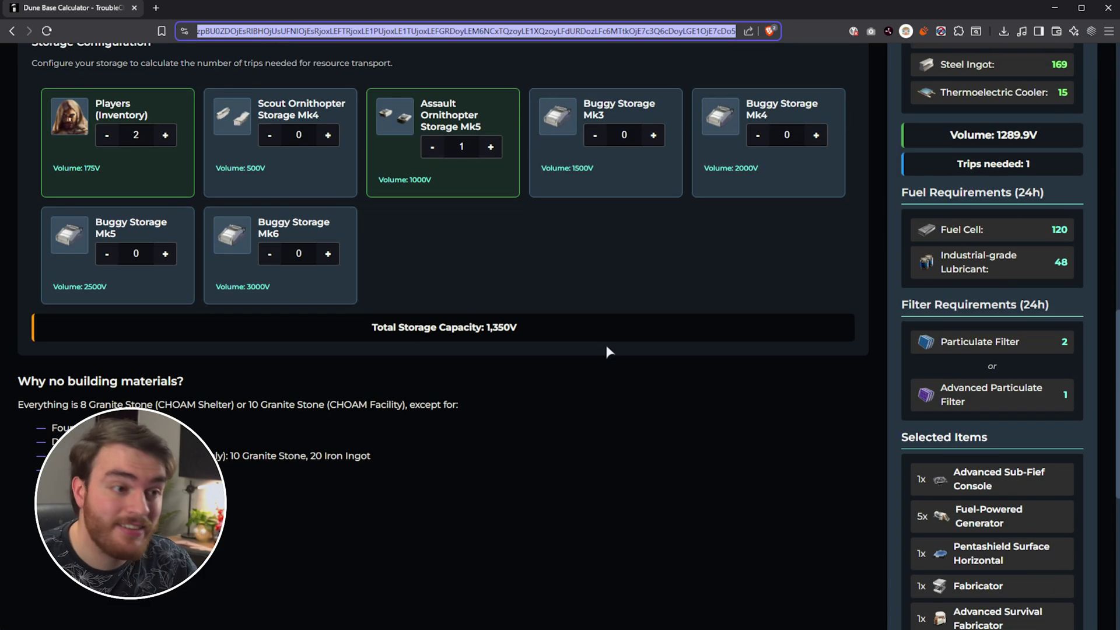
click(1109, 31)
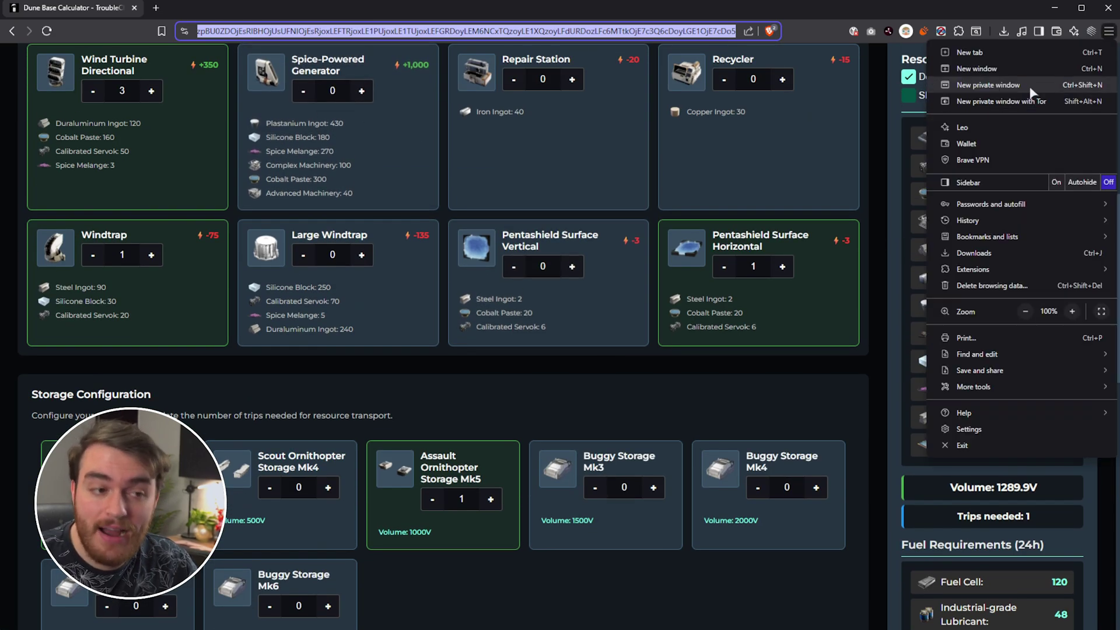
click(1030, 89)
key(ctrl+v)
key(Return)
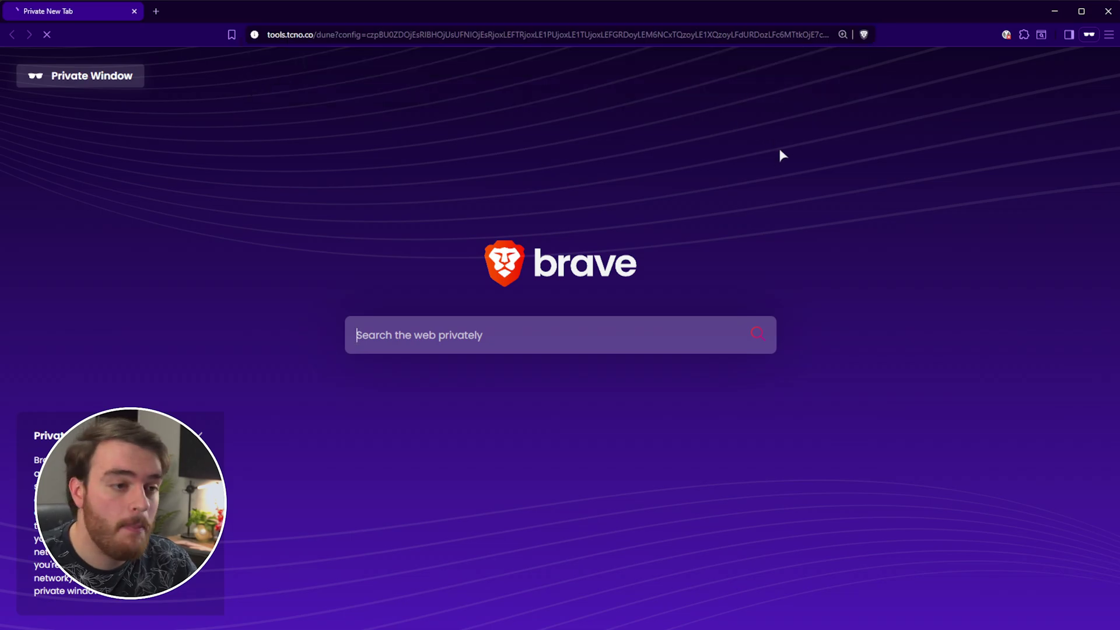
scroll(757, 288, down, 2)
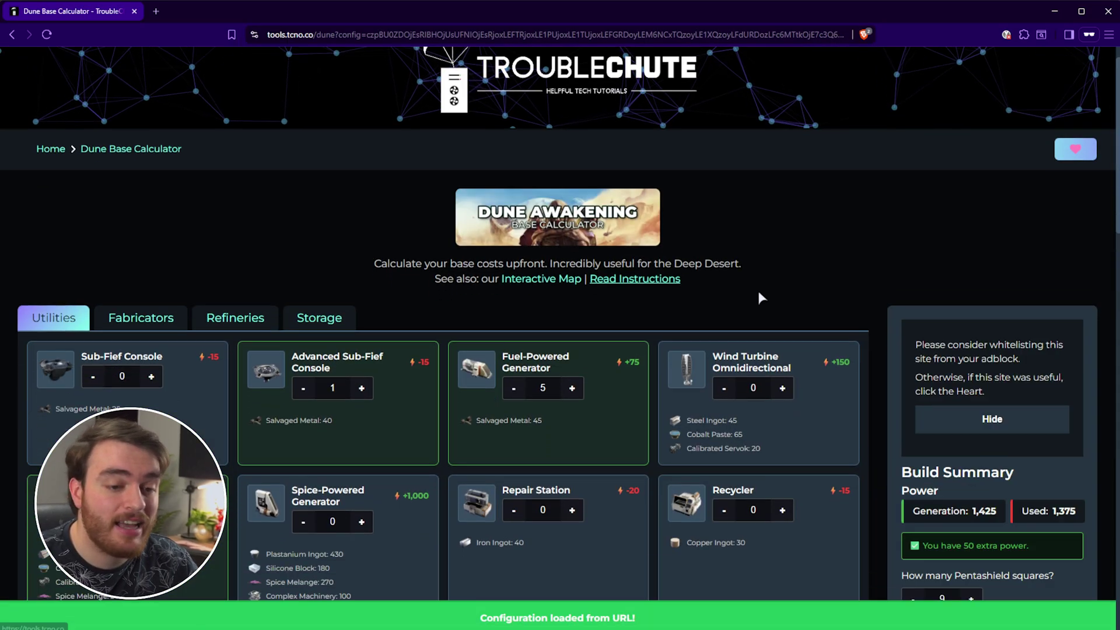
scroll(777, 286, down, 7)
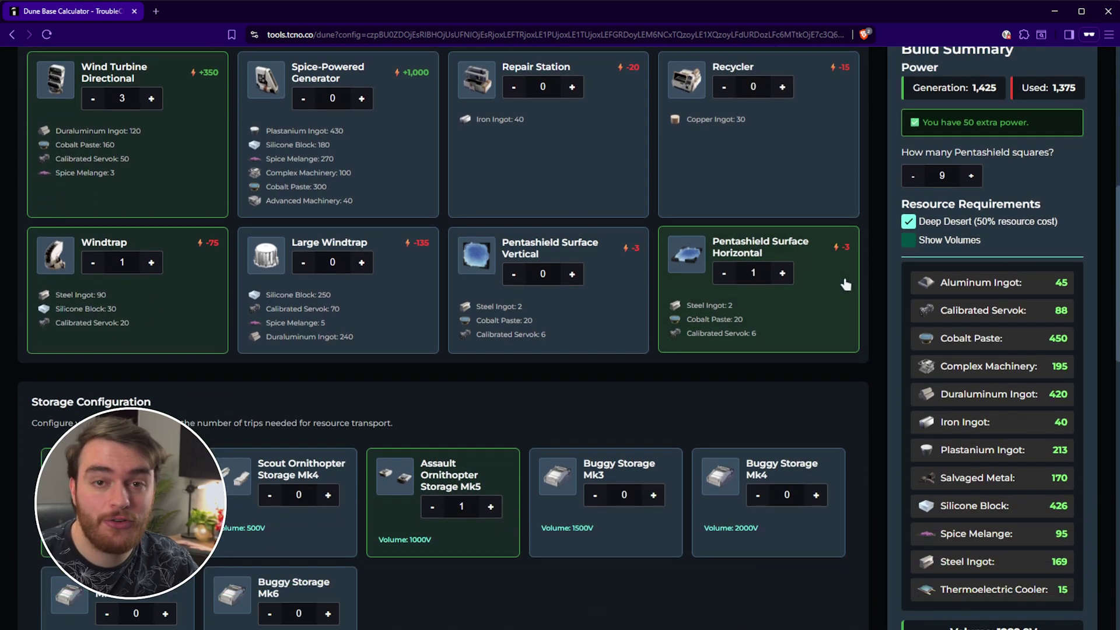
scroll(865, 282, down, 1)
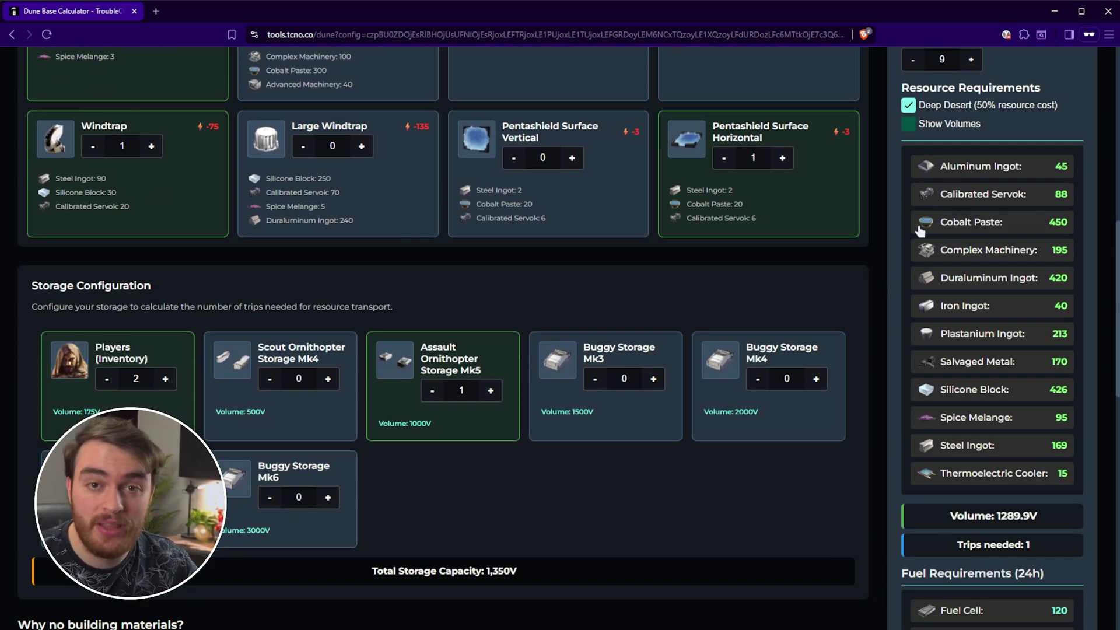
click(1104, 14)
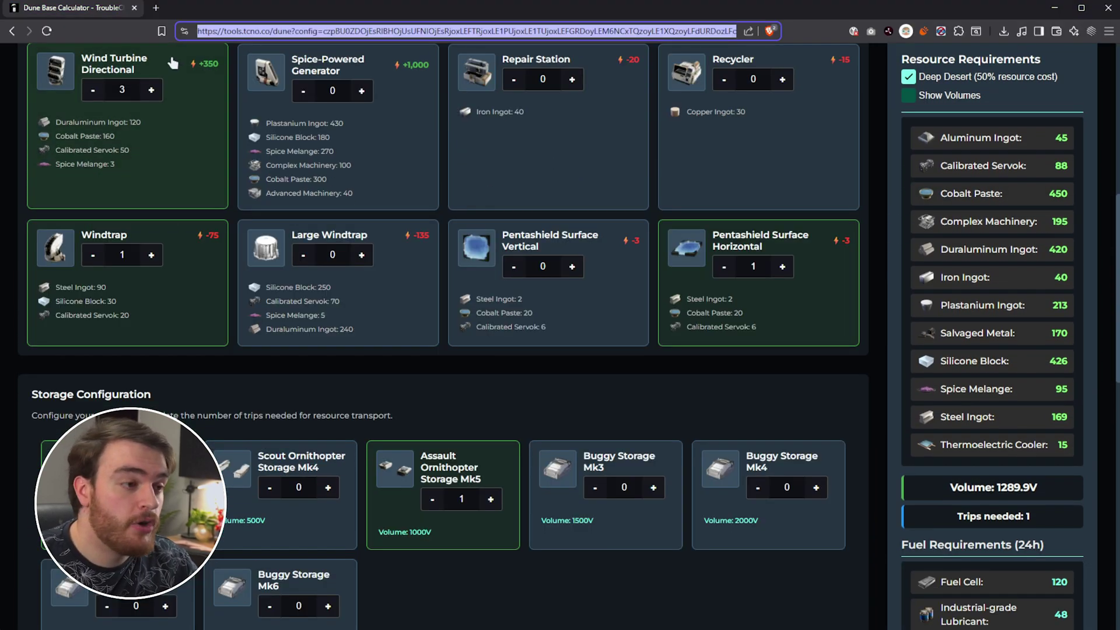
Close and reopen the calculator tab, then scroll to the resource list.
click(155, 8)
click(134, 8)
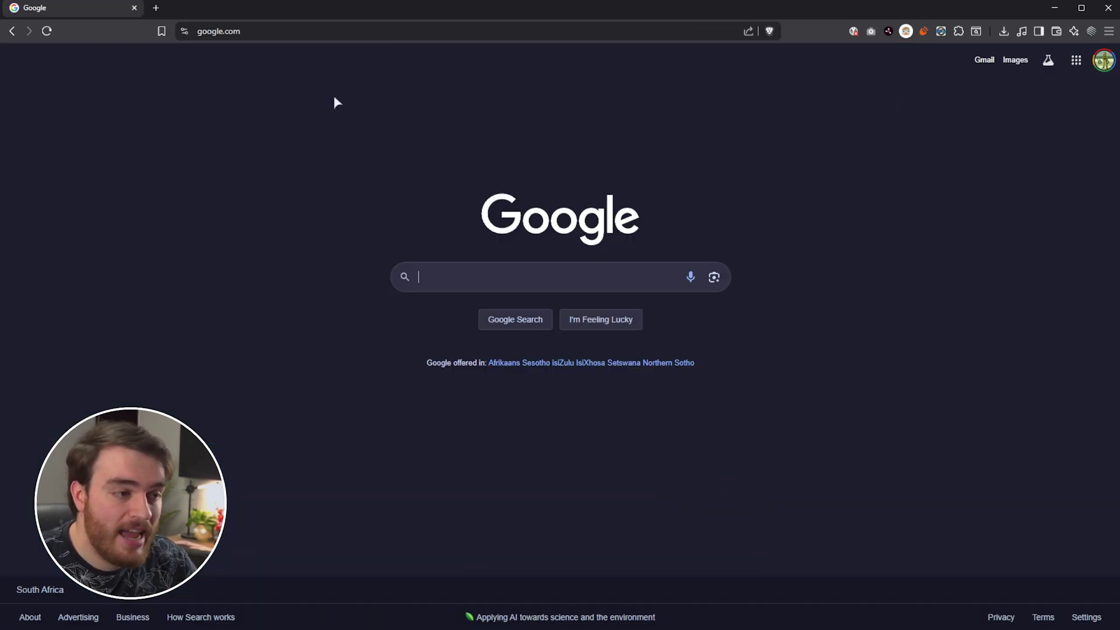
key(ctrl+shift+t)
scroll(598, 255, down, 2)
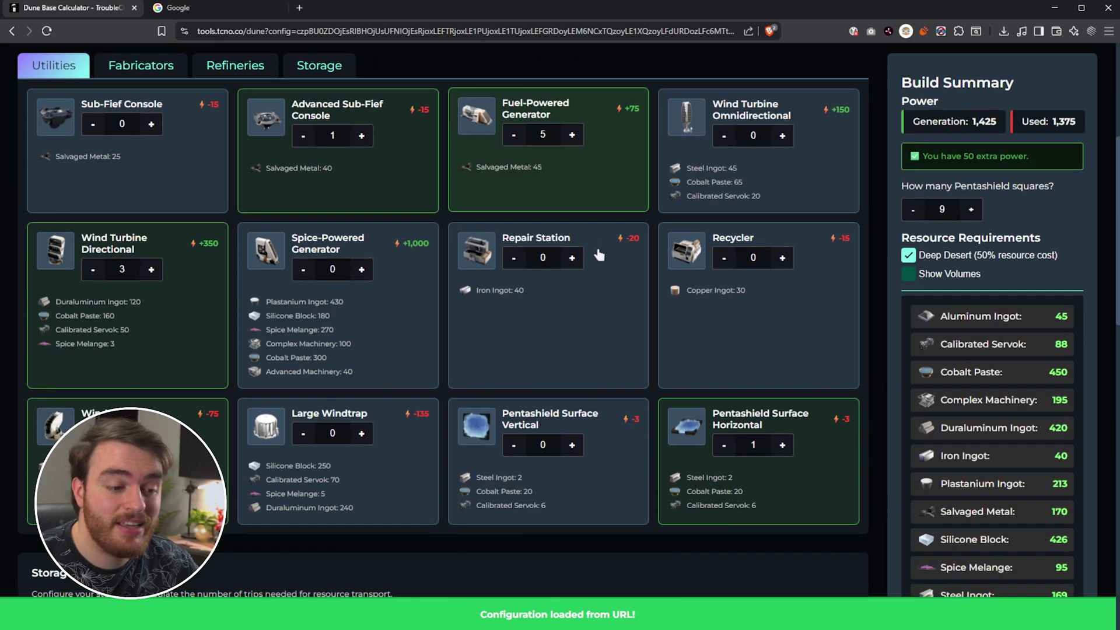
scroll(599, 254, down, 1)
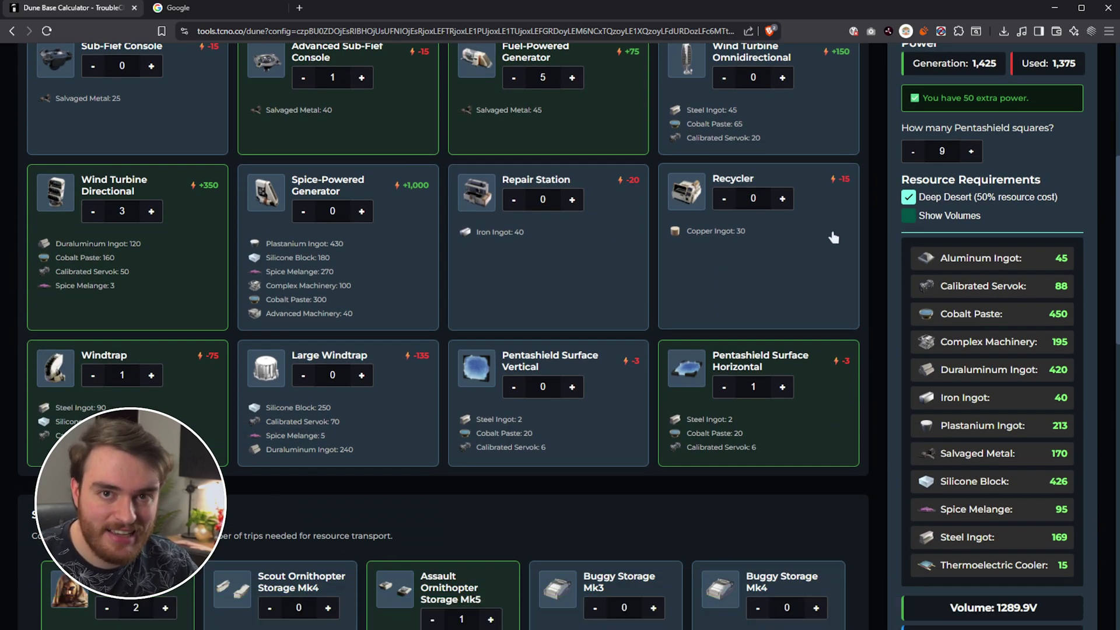
scroll(852, 239, down, 3)
scroll(869, 176, up, 1)
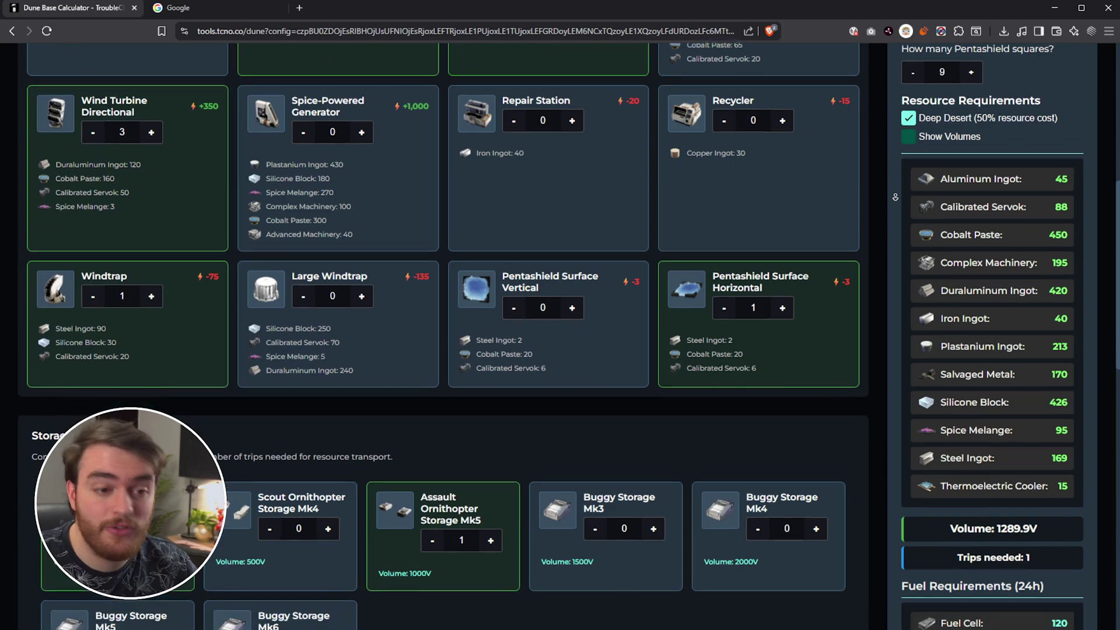
scroll(894, 200, down, 1)
Mark Aluminum Ingot, Cobalt Paste, Complex Machinery, Iron Ingot, Silicone Block, Fuel Cell and Particulate Filter.
click(1007, 175)
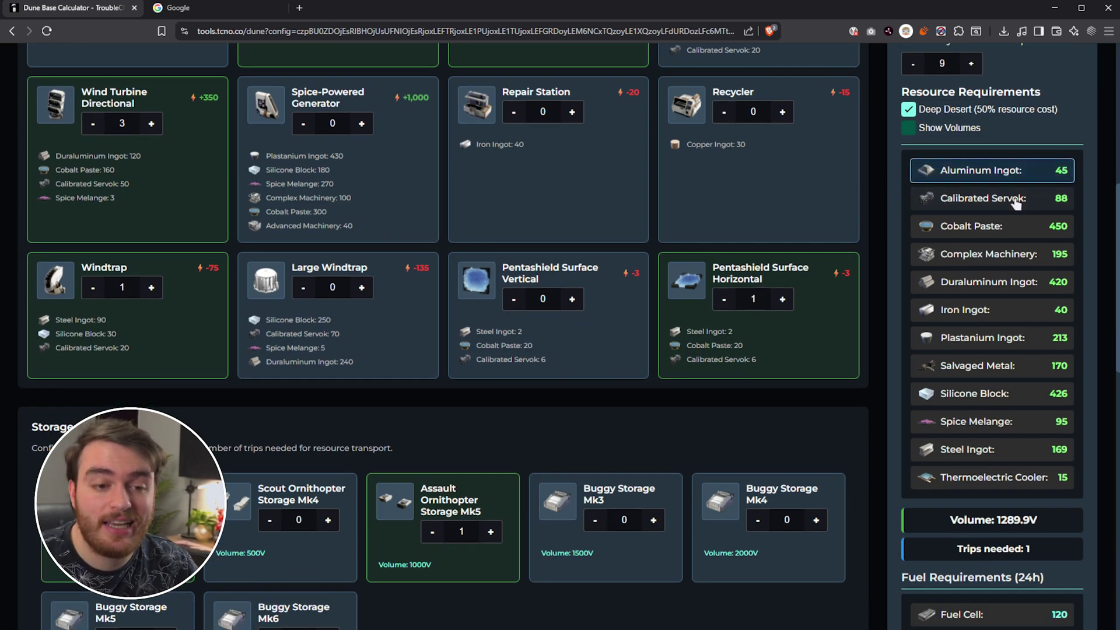
click(1015, 257)
click(1009, 227)
click(1028, 313)
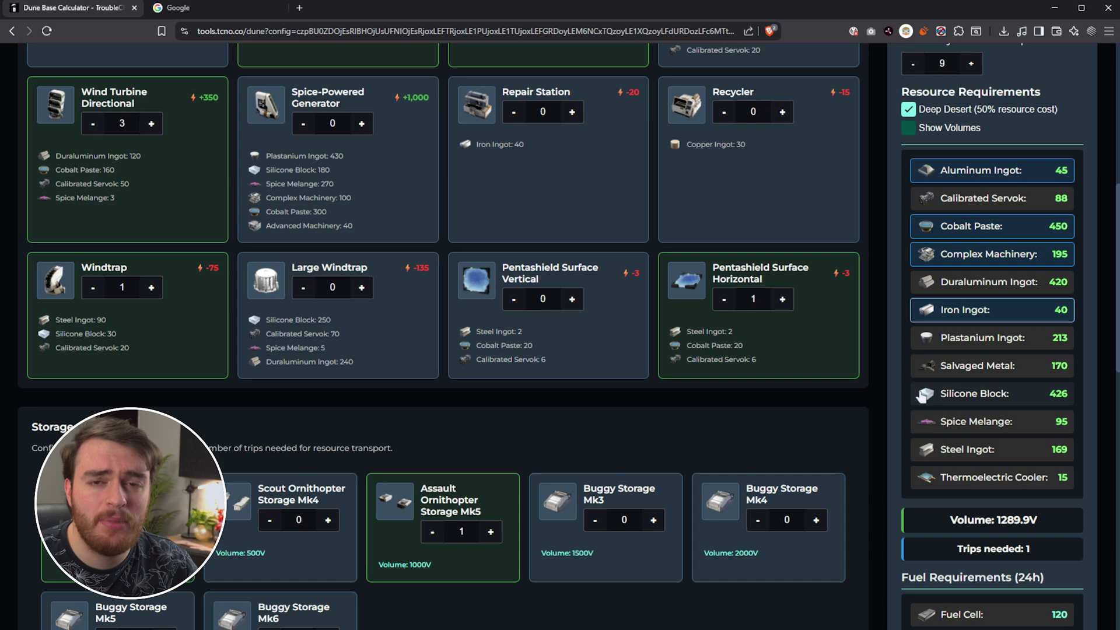
click(980, 394)
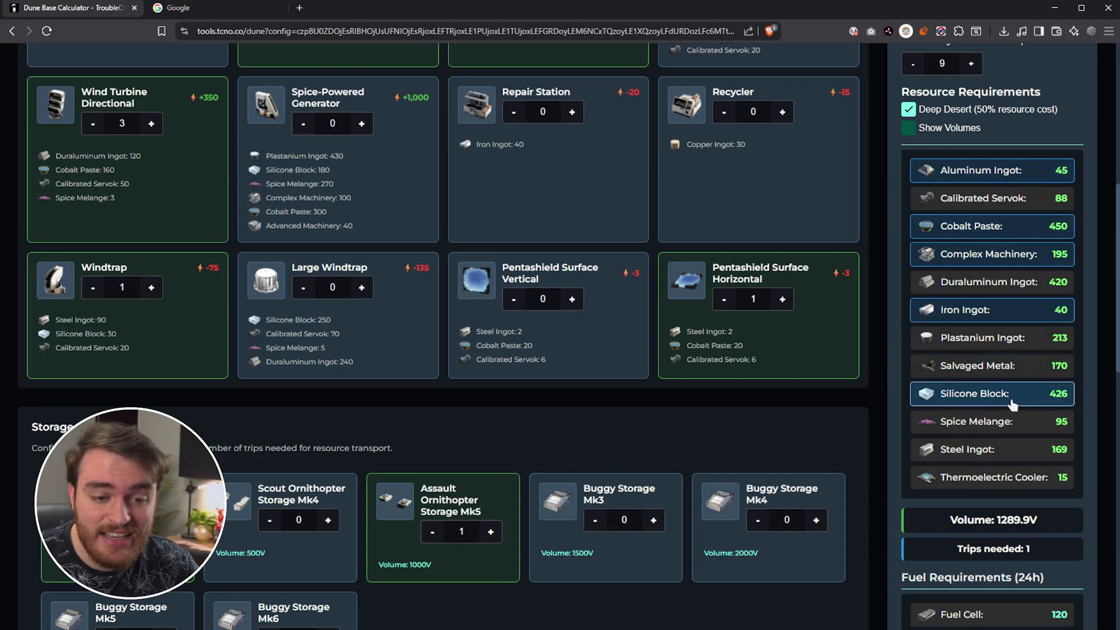
scroll(963, 461, down, 2)
click(971, 498)
scroll(971, 498, down, 2)
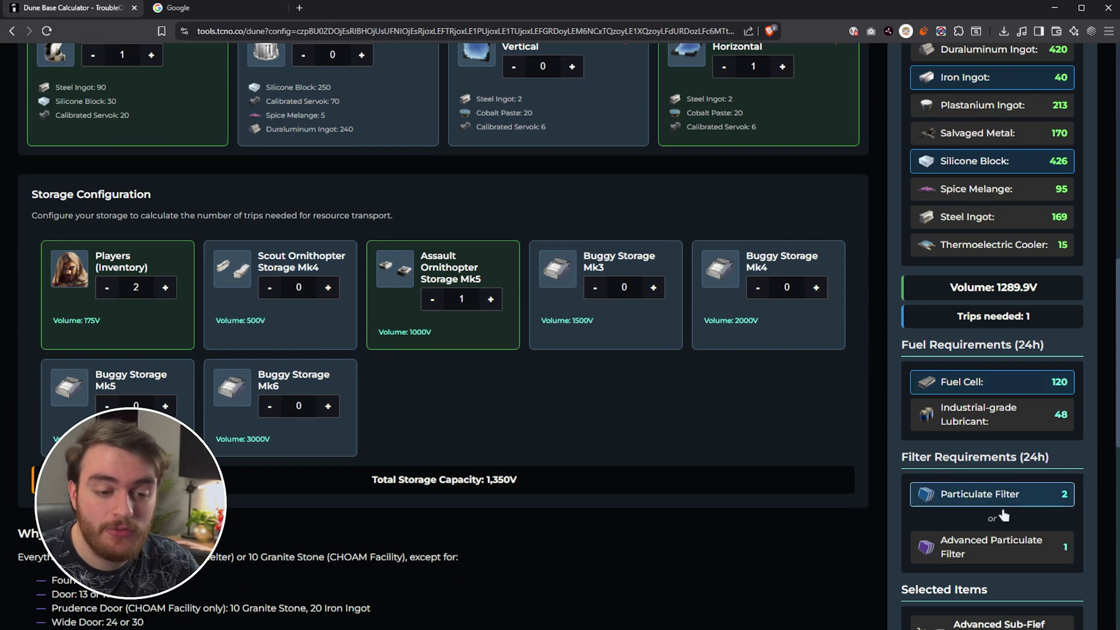
click(1012, 552)
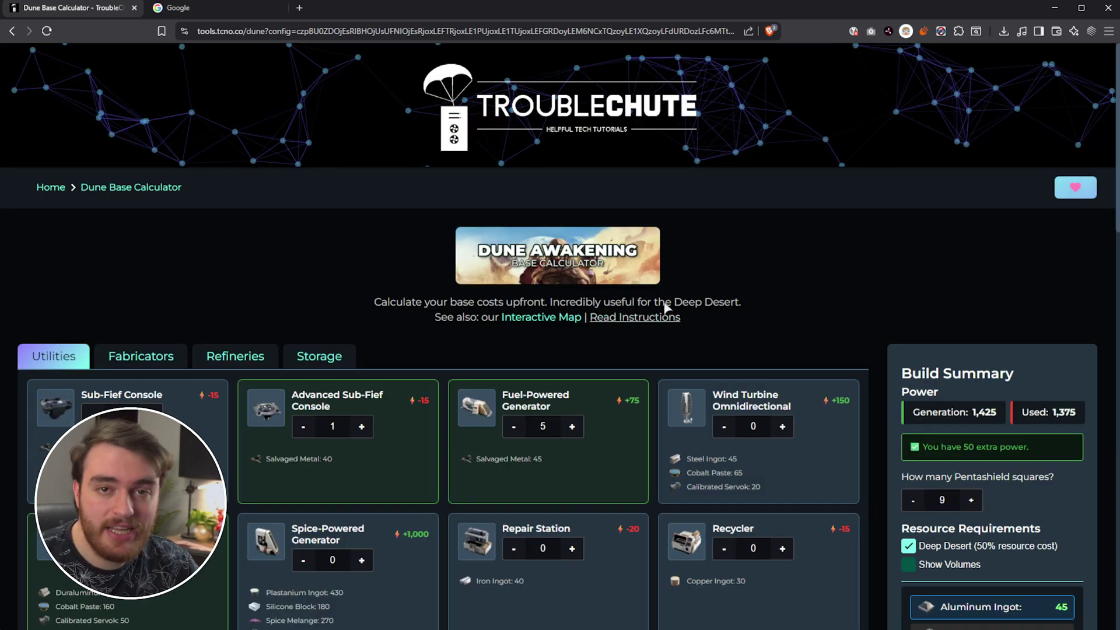
click(618, 326)
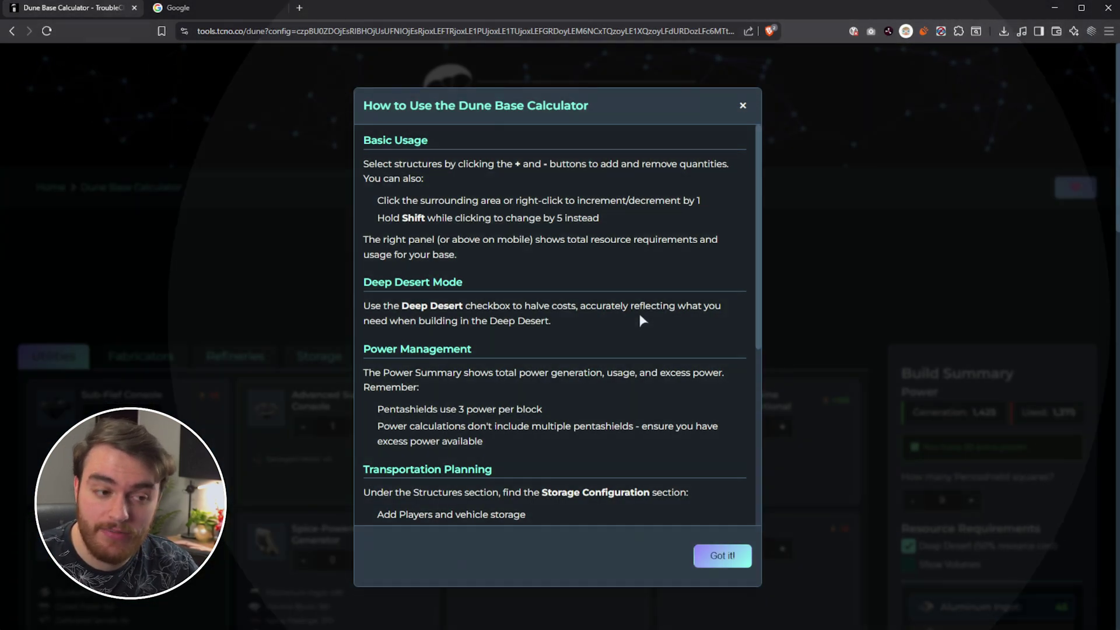
scroll(680, 262, down, 2)
scroll(680, 262, down, 4)
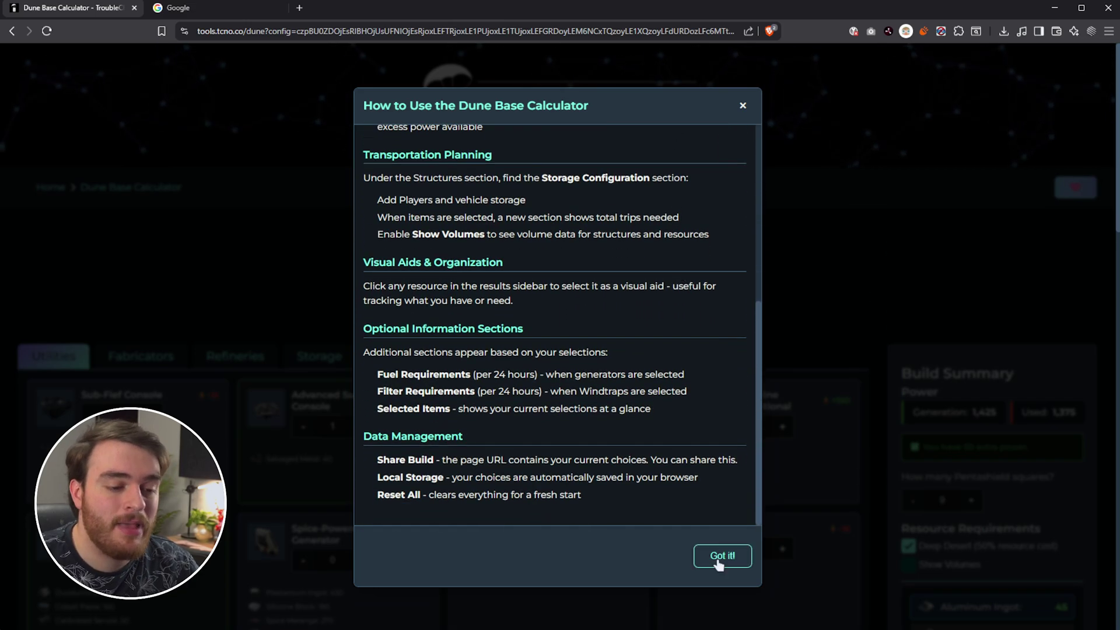
click(722, 556)
scroll(816, 335, down, 2)
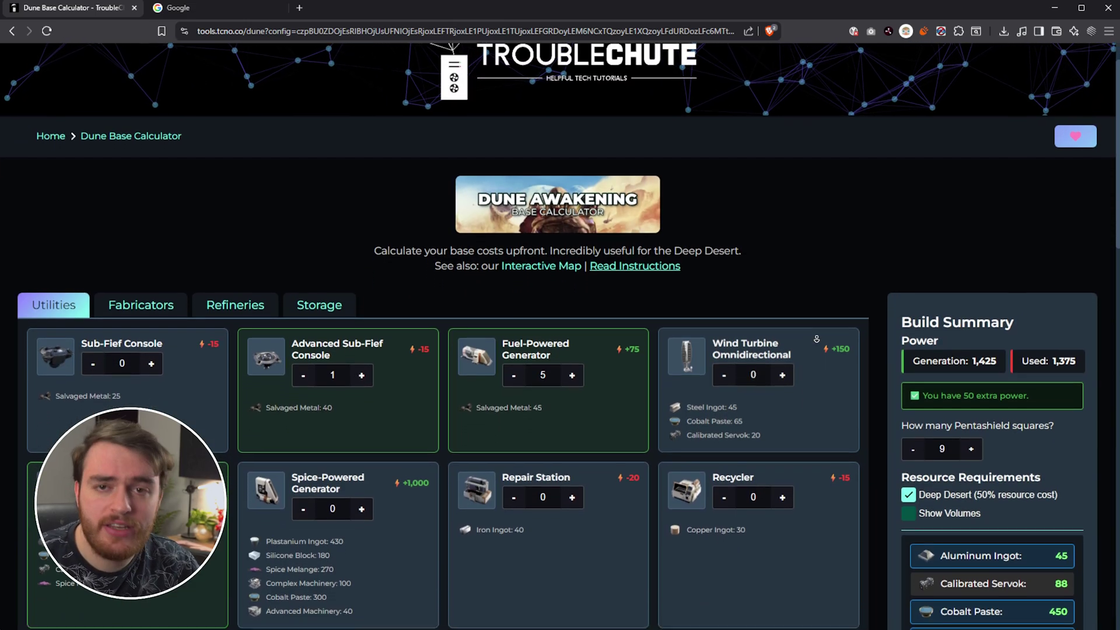
scroll(815, 345, down, 4)
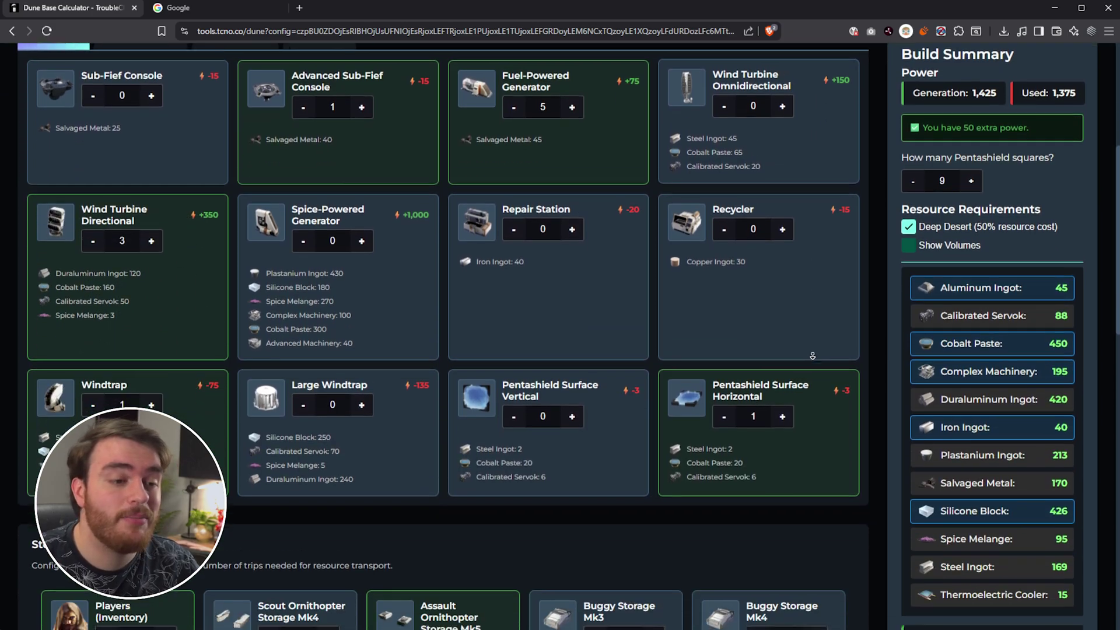
scroll(856, 374, up, 1)
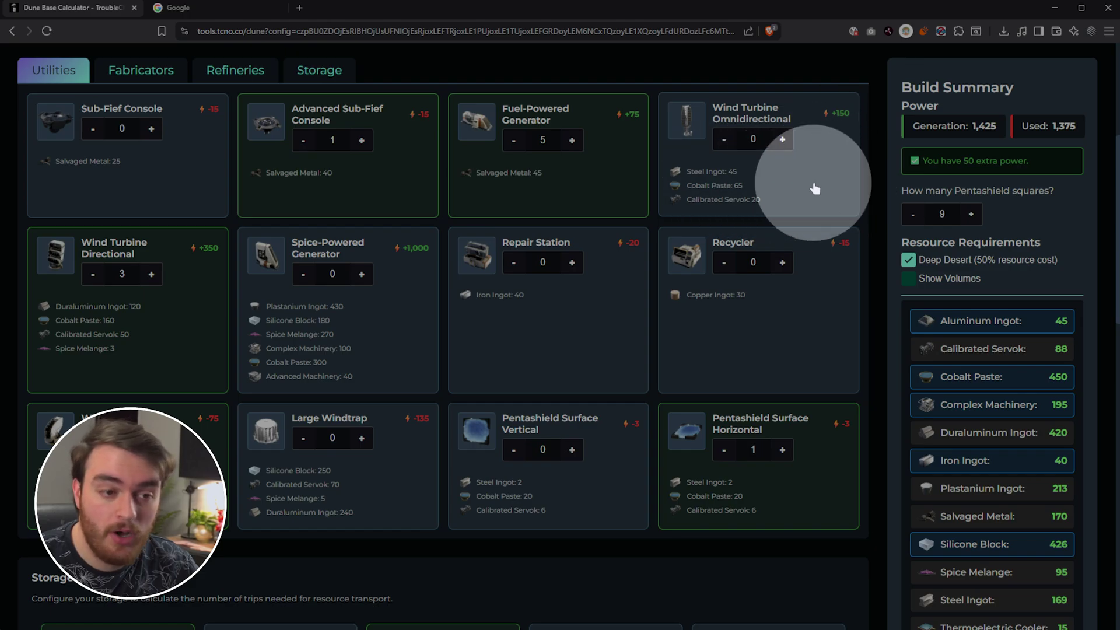
click(815, 189)
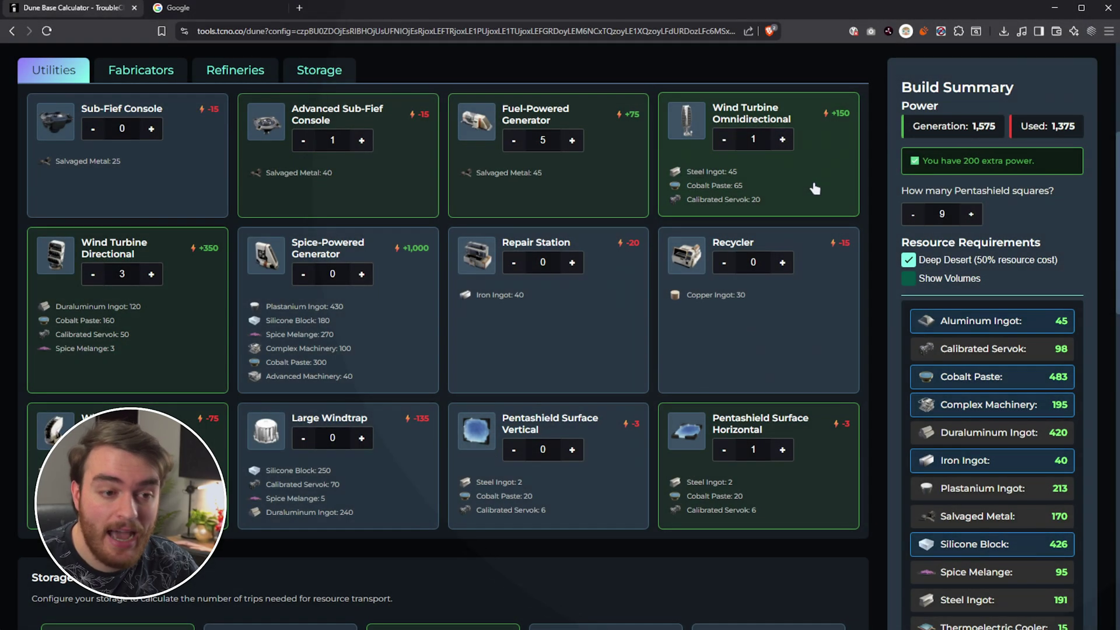
click(815, 189)
click(815, 188)
click(815, 188)
click(815, 187)
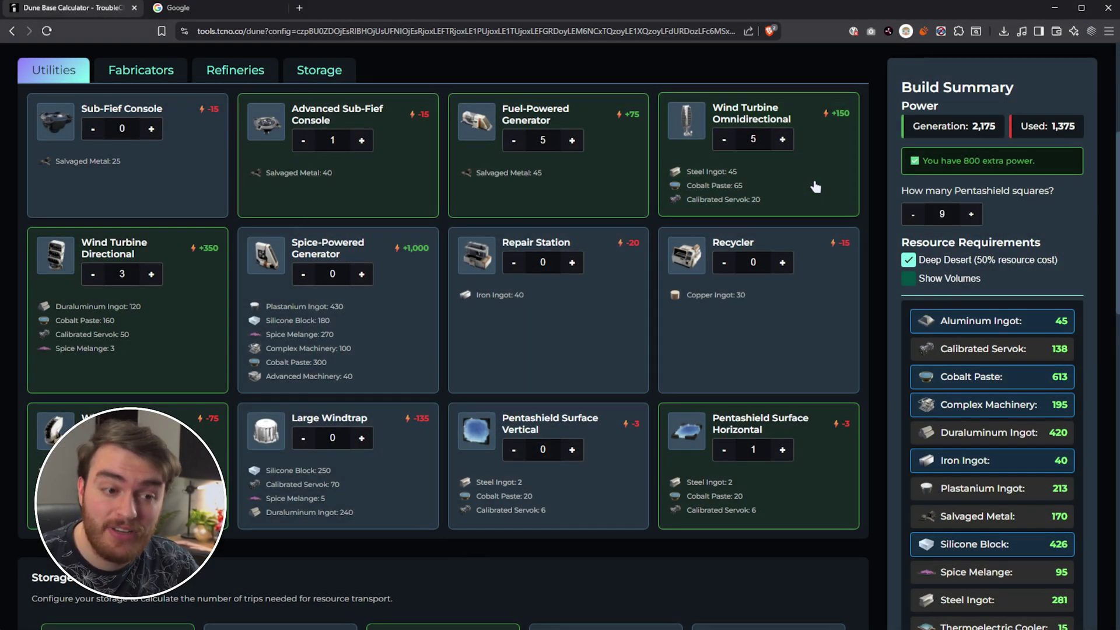
right_click(816, 187)
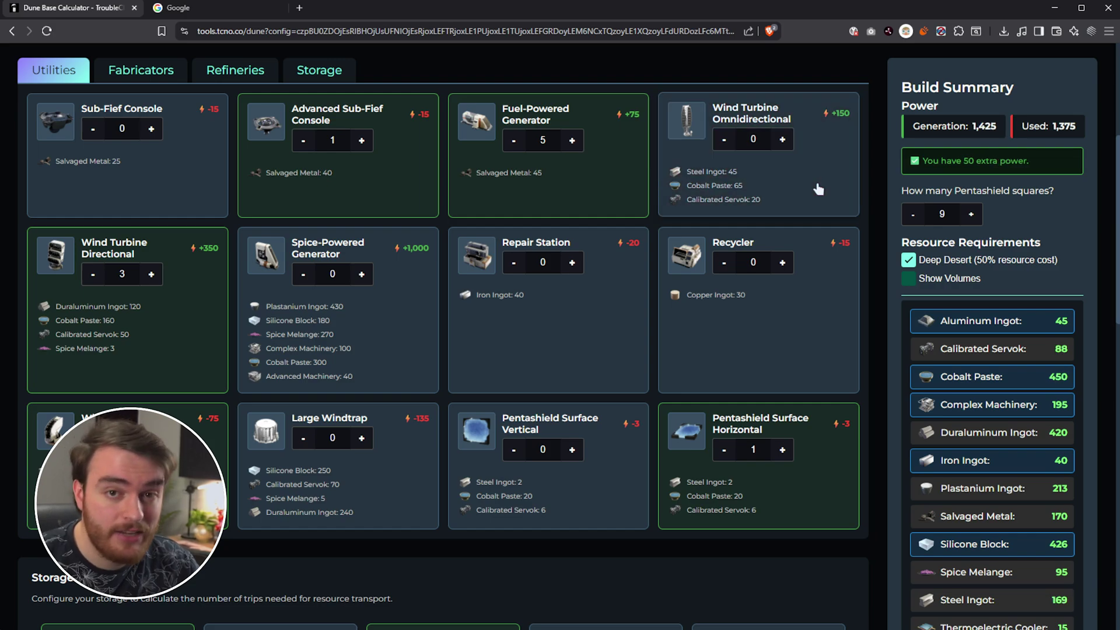
text(2)
key(BackSpace)
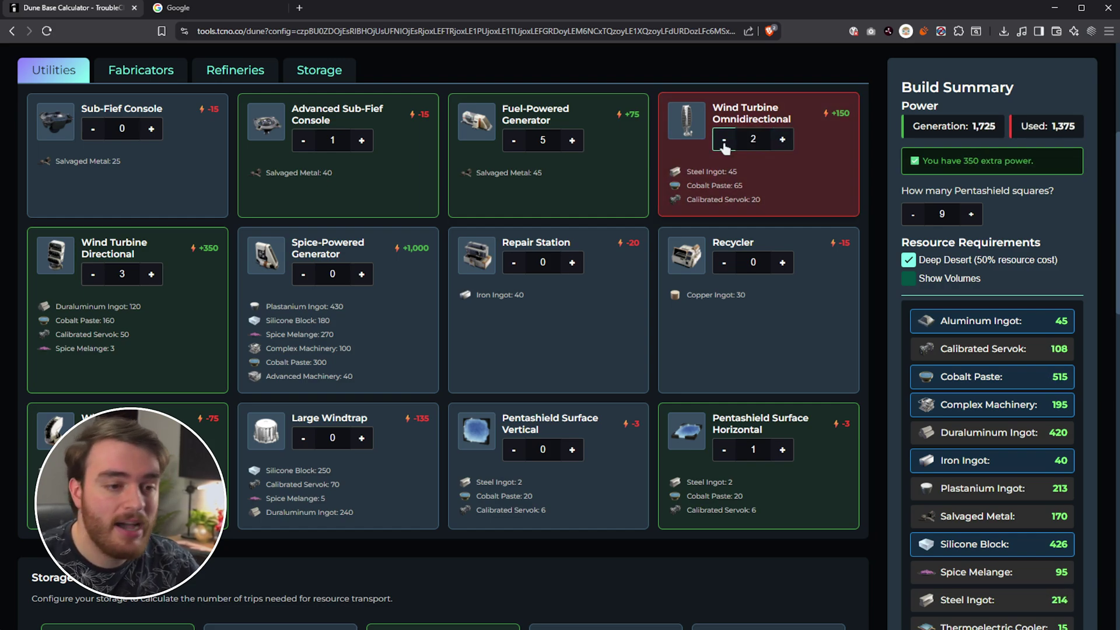
text(3)
key(BackSpace)
text(10)
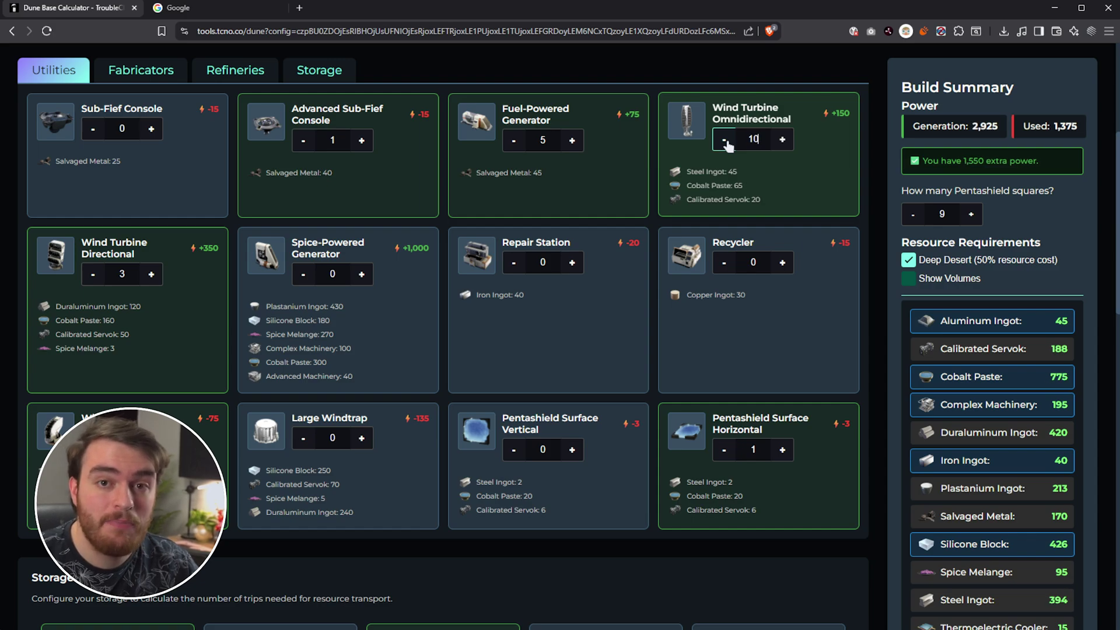
right_click(812, 170)
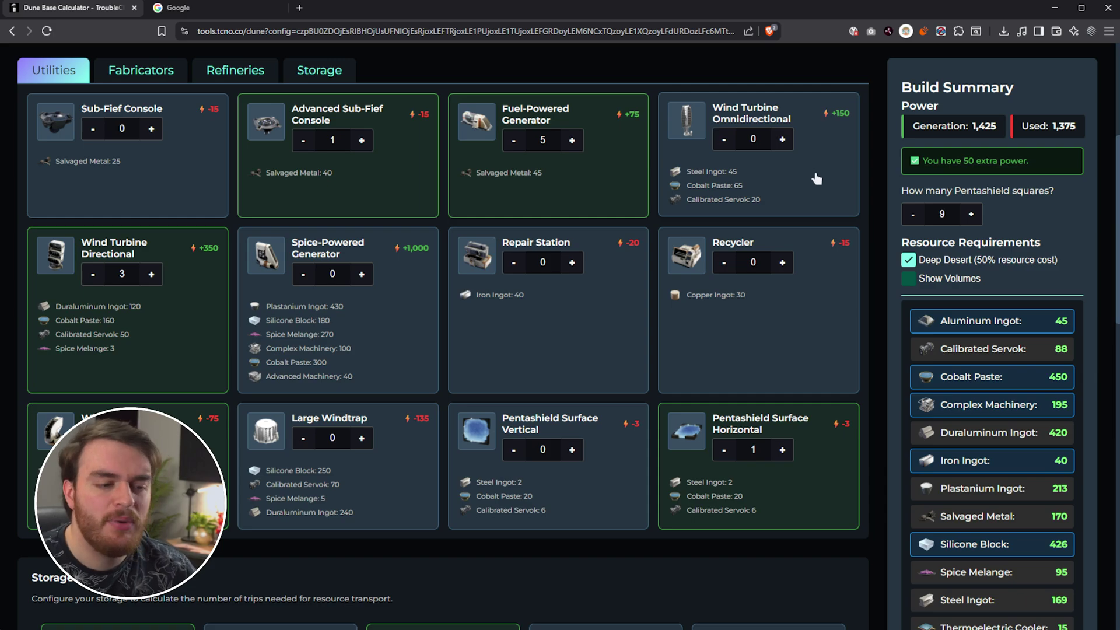
scroll(881, 212, down, 1)
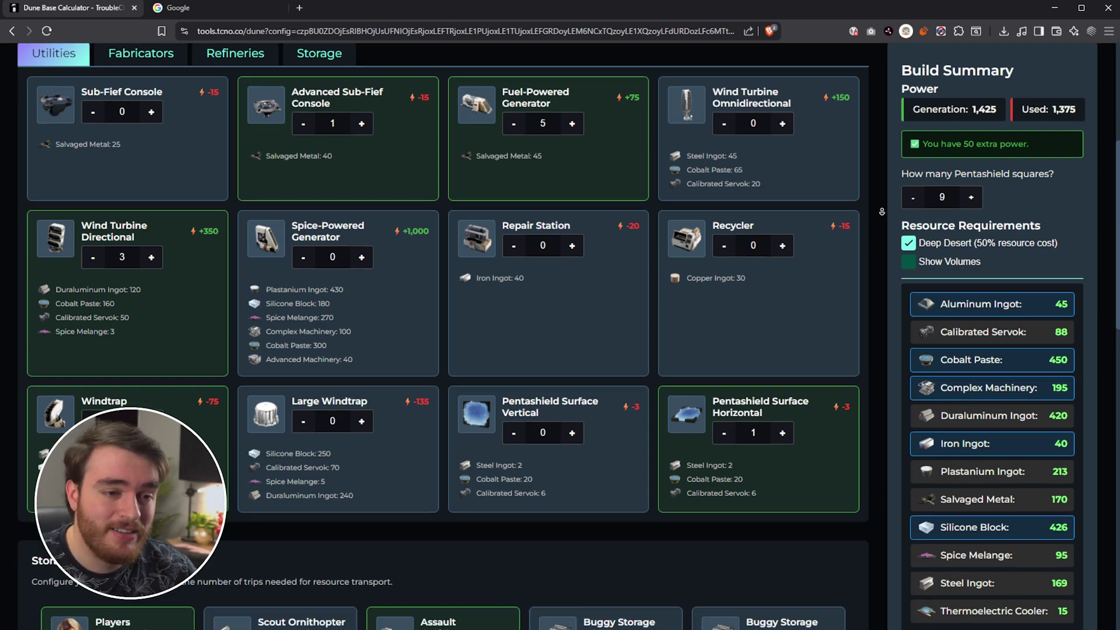
scroll(881, 212, down, 2)
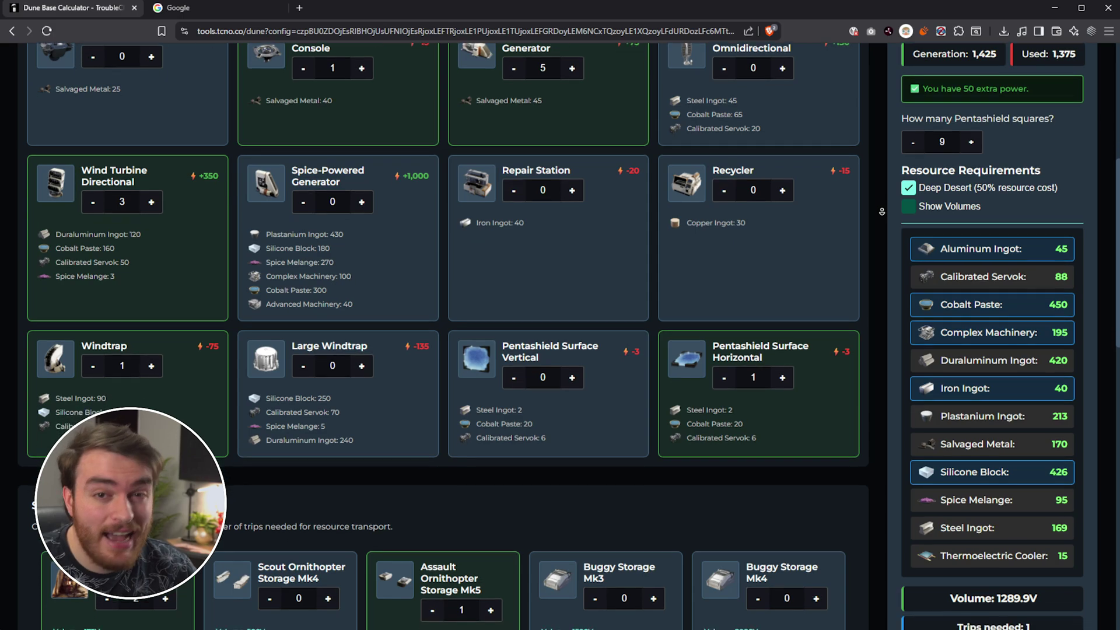
scroll(881, 220, down, 3)
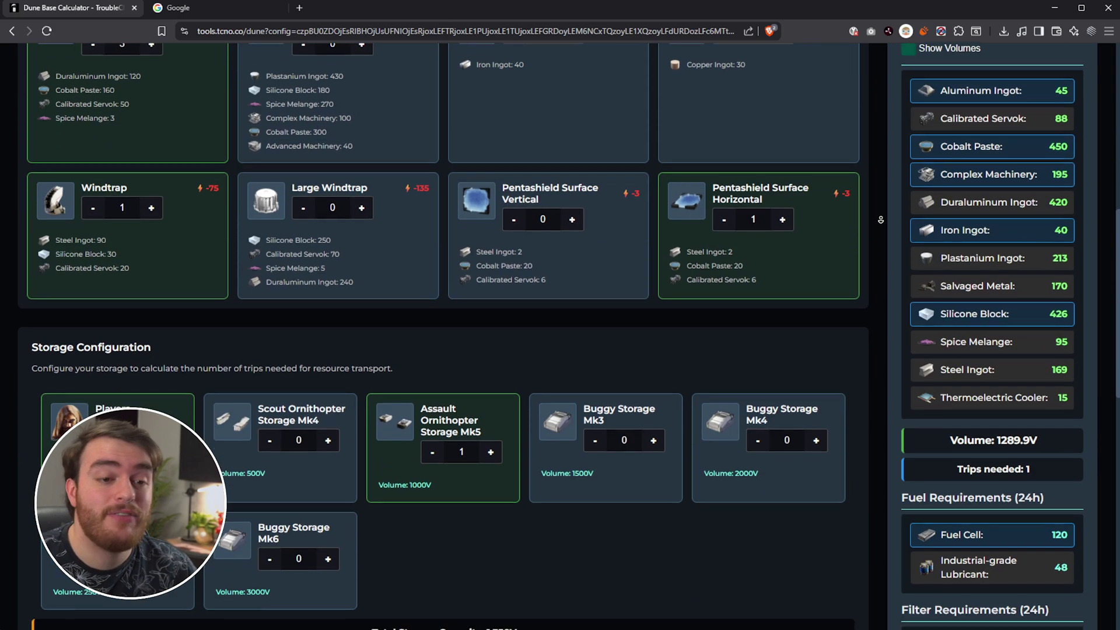
scroll(881, 218, down, 4)
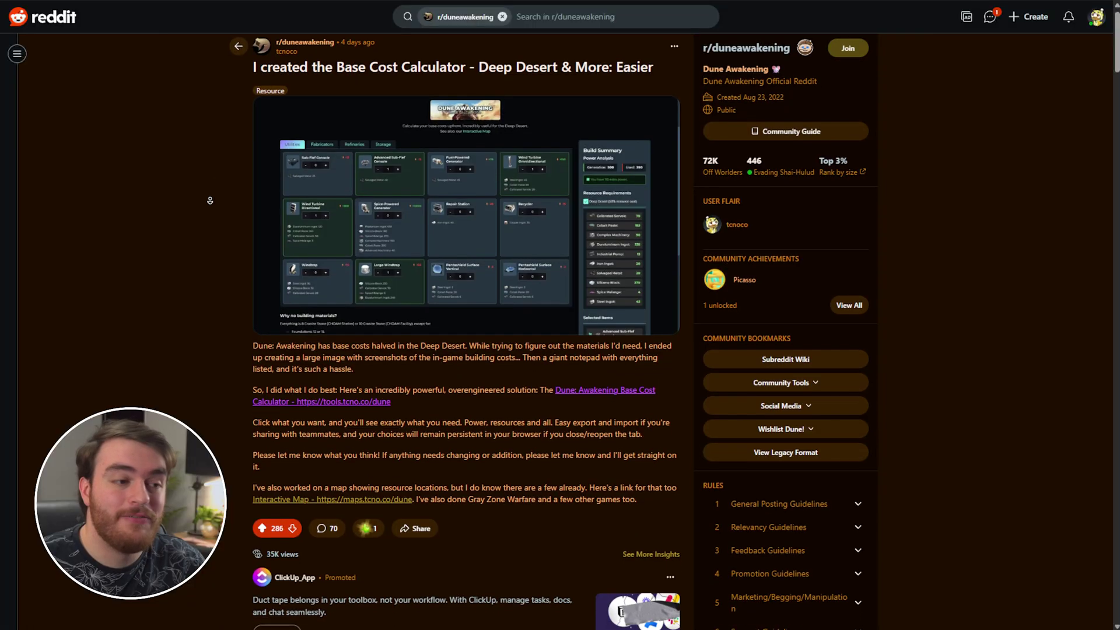
scroll(210, 200, down, 5)
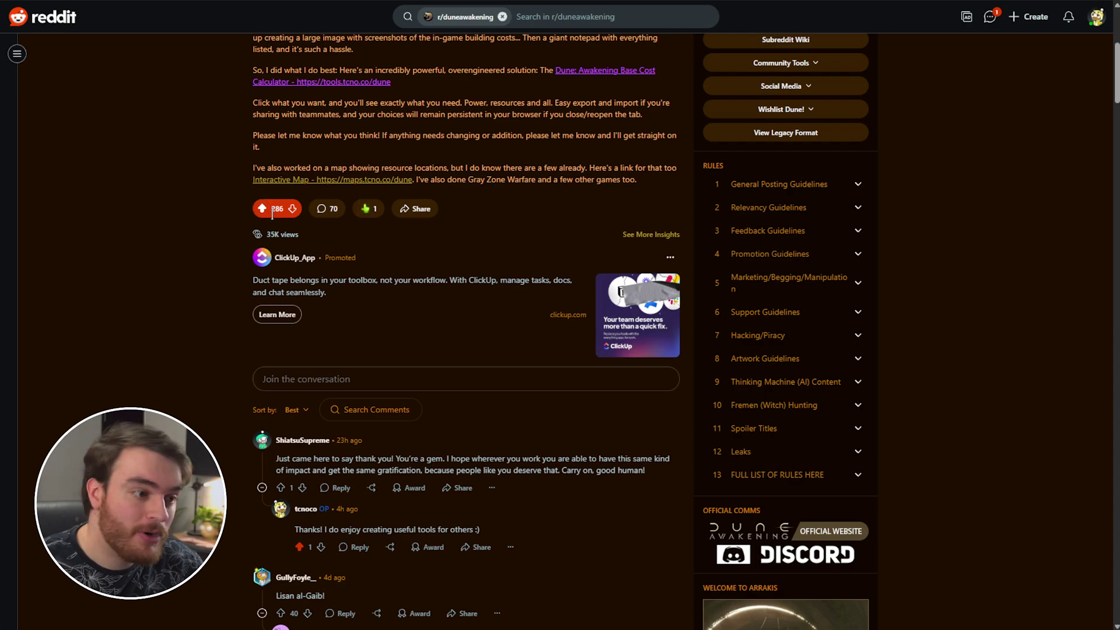
scroll(211, 241, down, 2)
scroll(211, 241, down, 1)
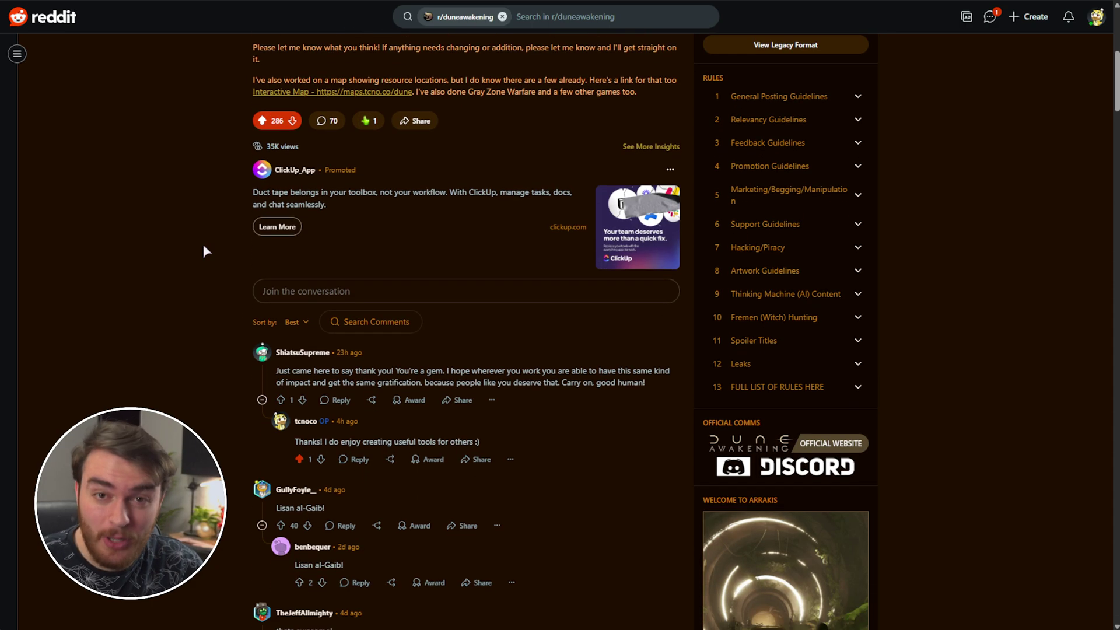
scroll(172, 229, down, 1)
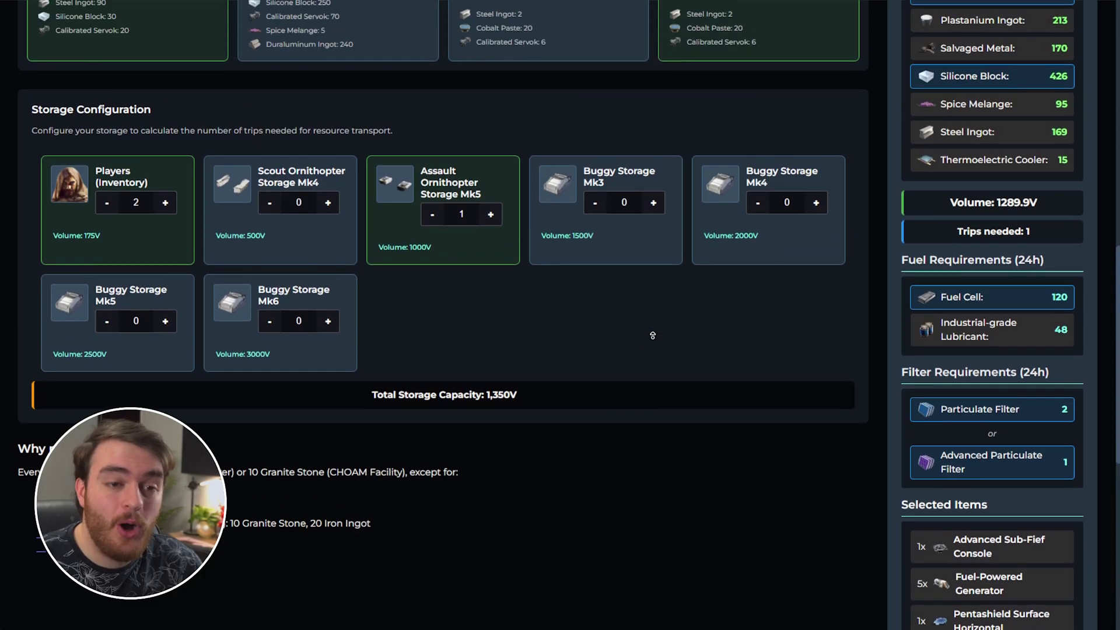
scroll(644, 298, up, 10)
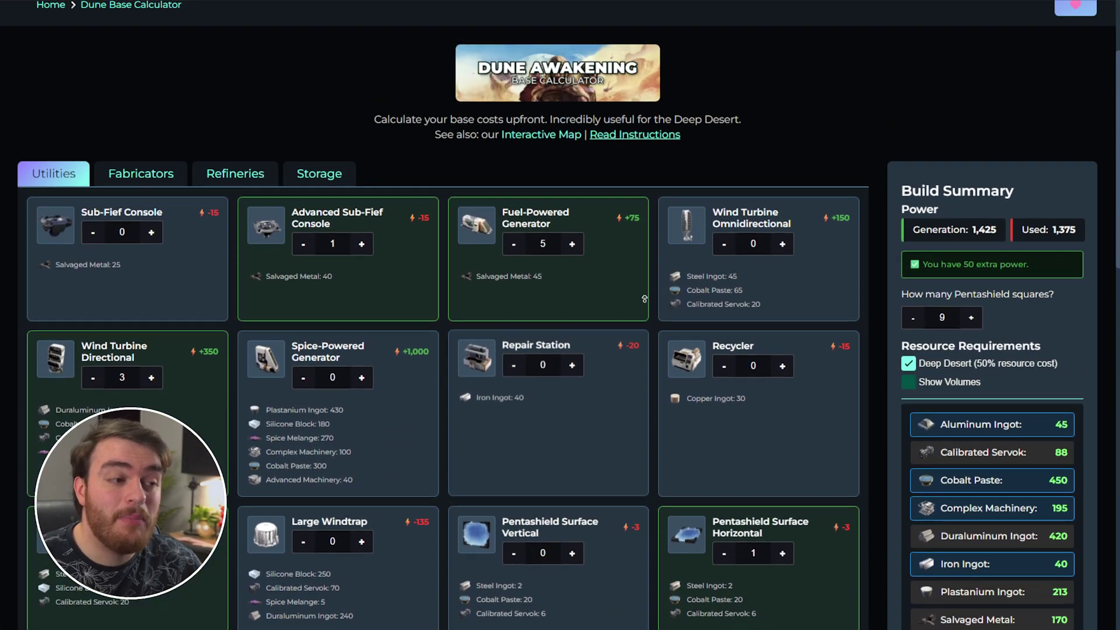
scroll(644, 299, up, 3)
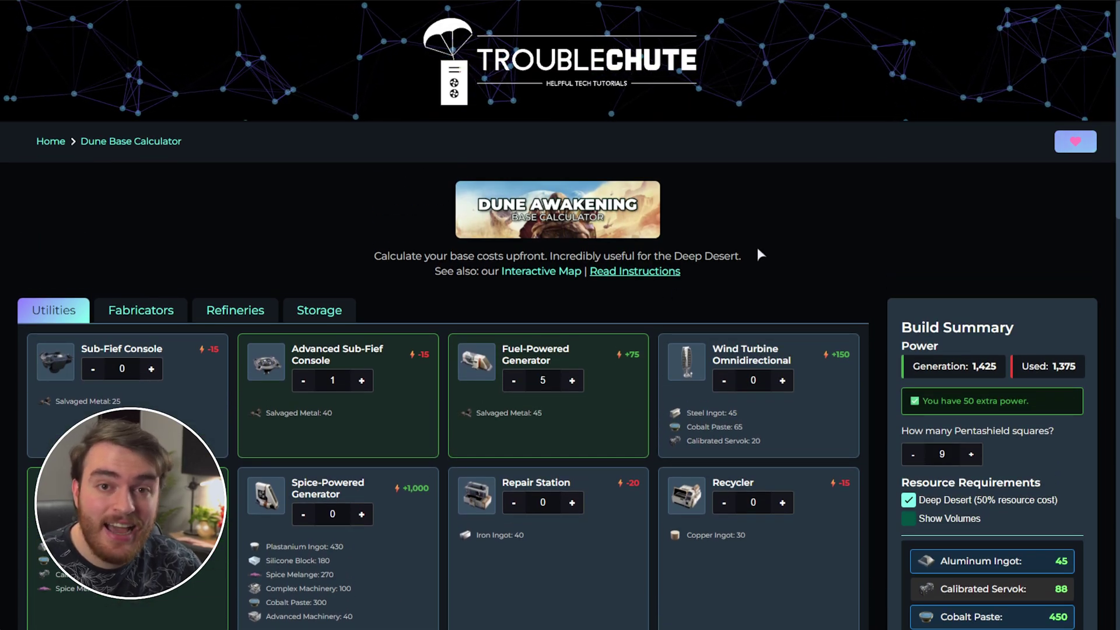